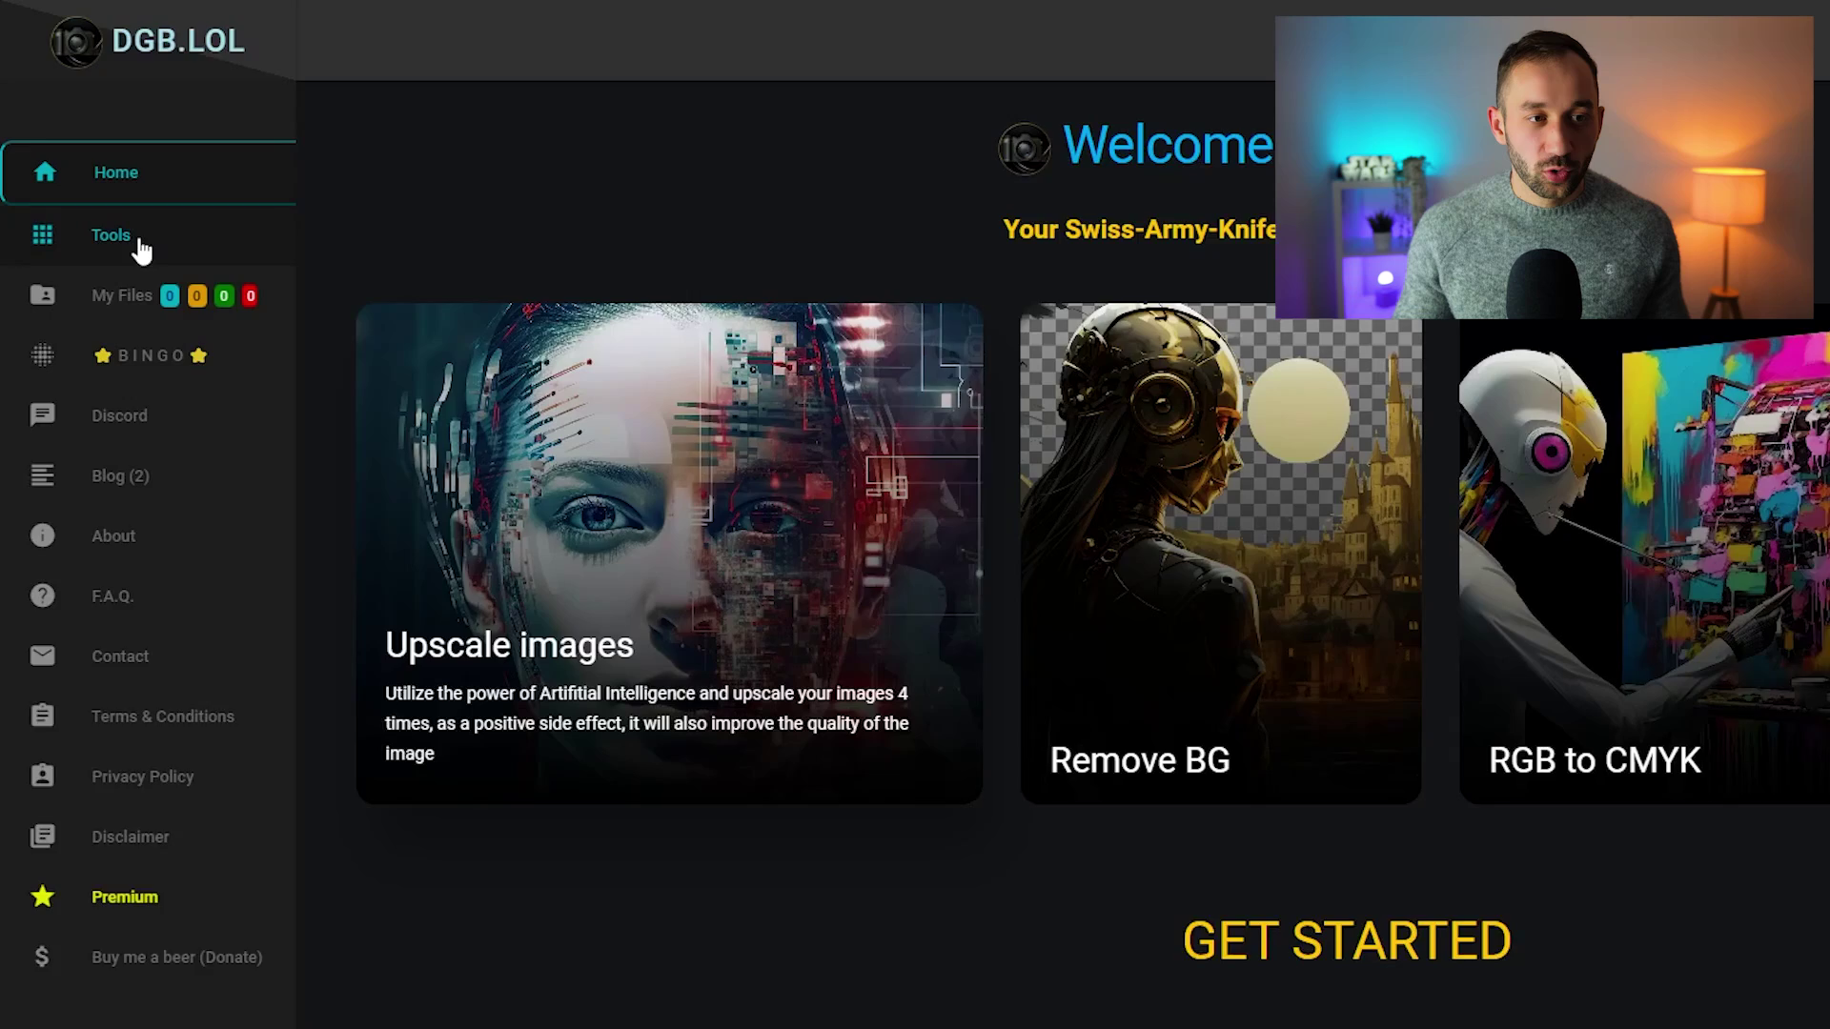
- Go to DGB.LOL's Tools page and scroll to find the AI Background Remover
left_click(107, 249)
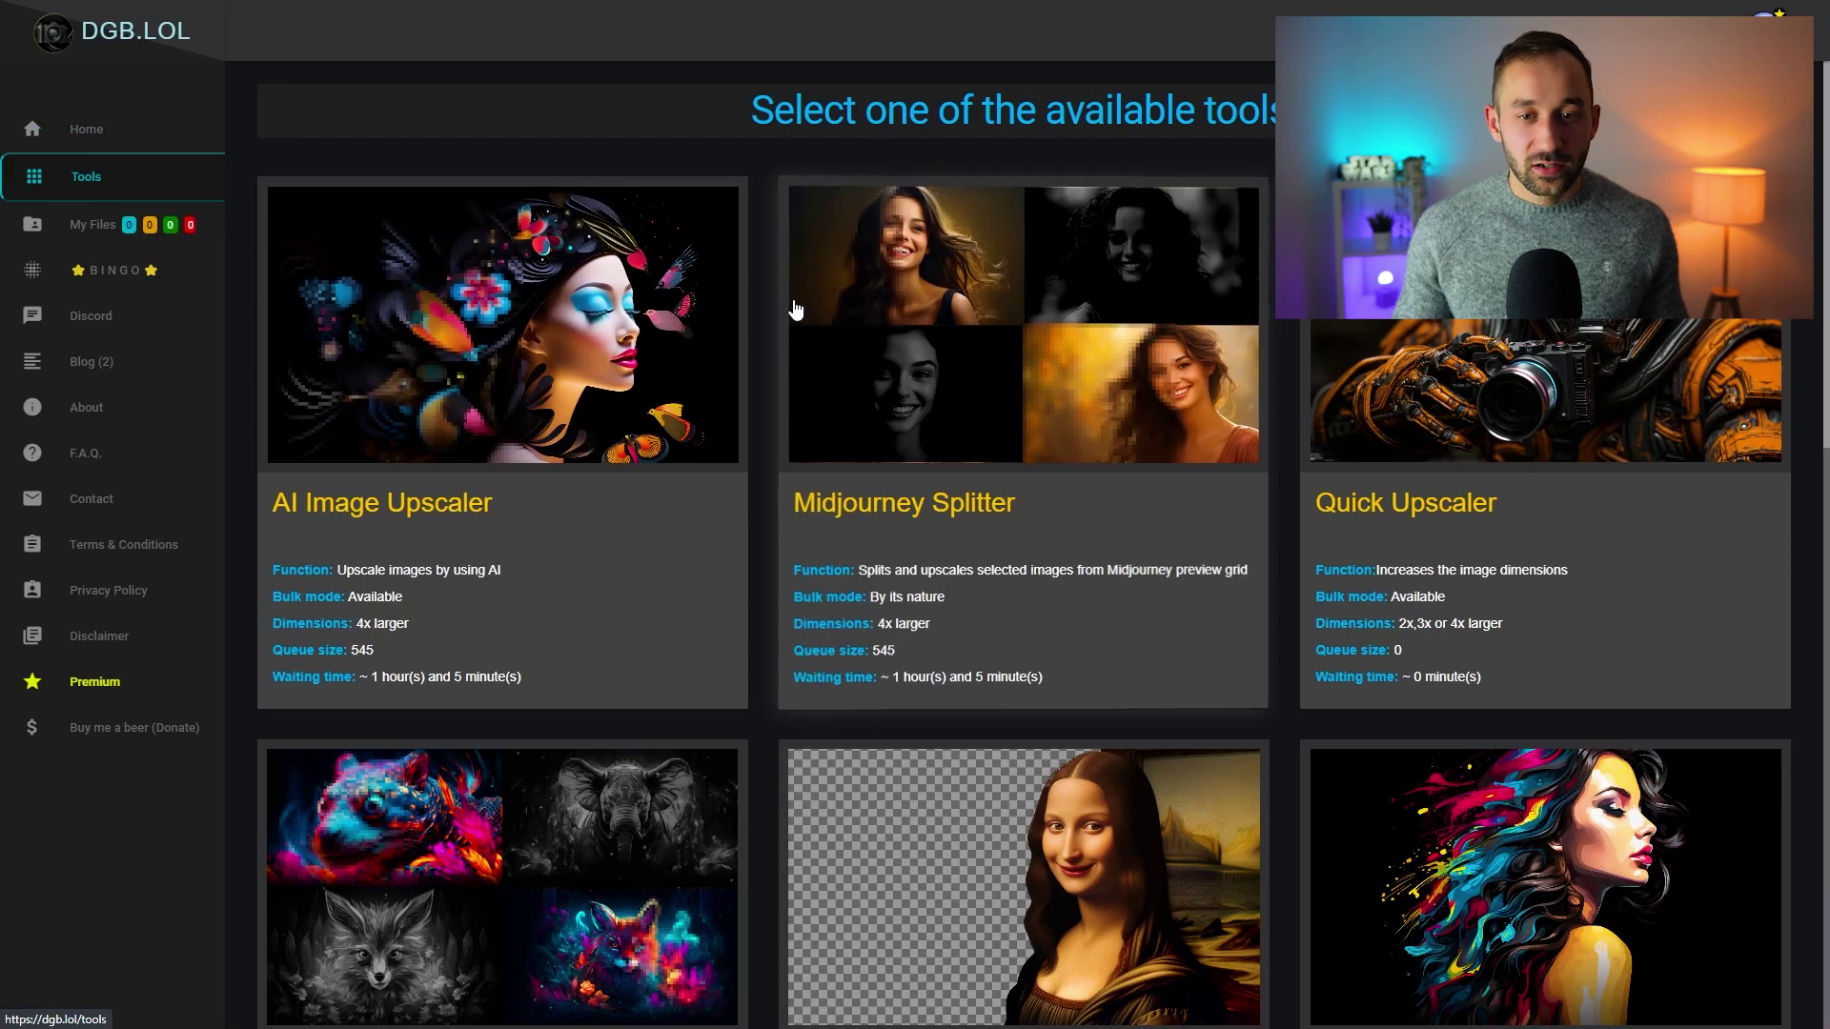
scroll(749, 323, "down", 6)
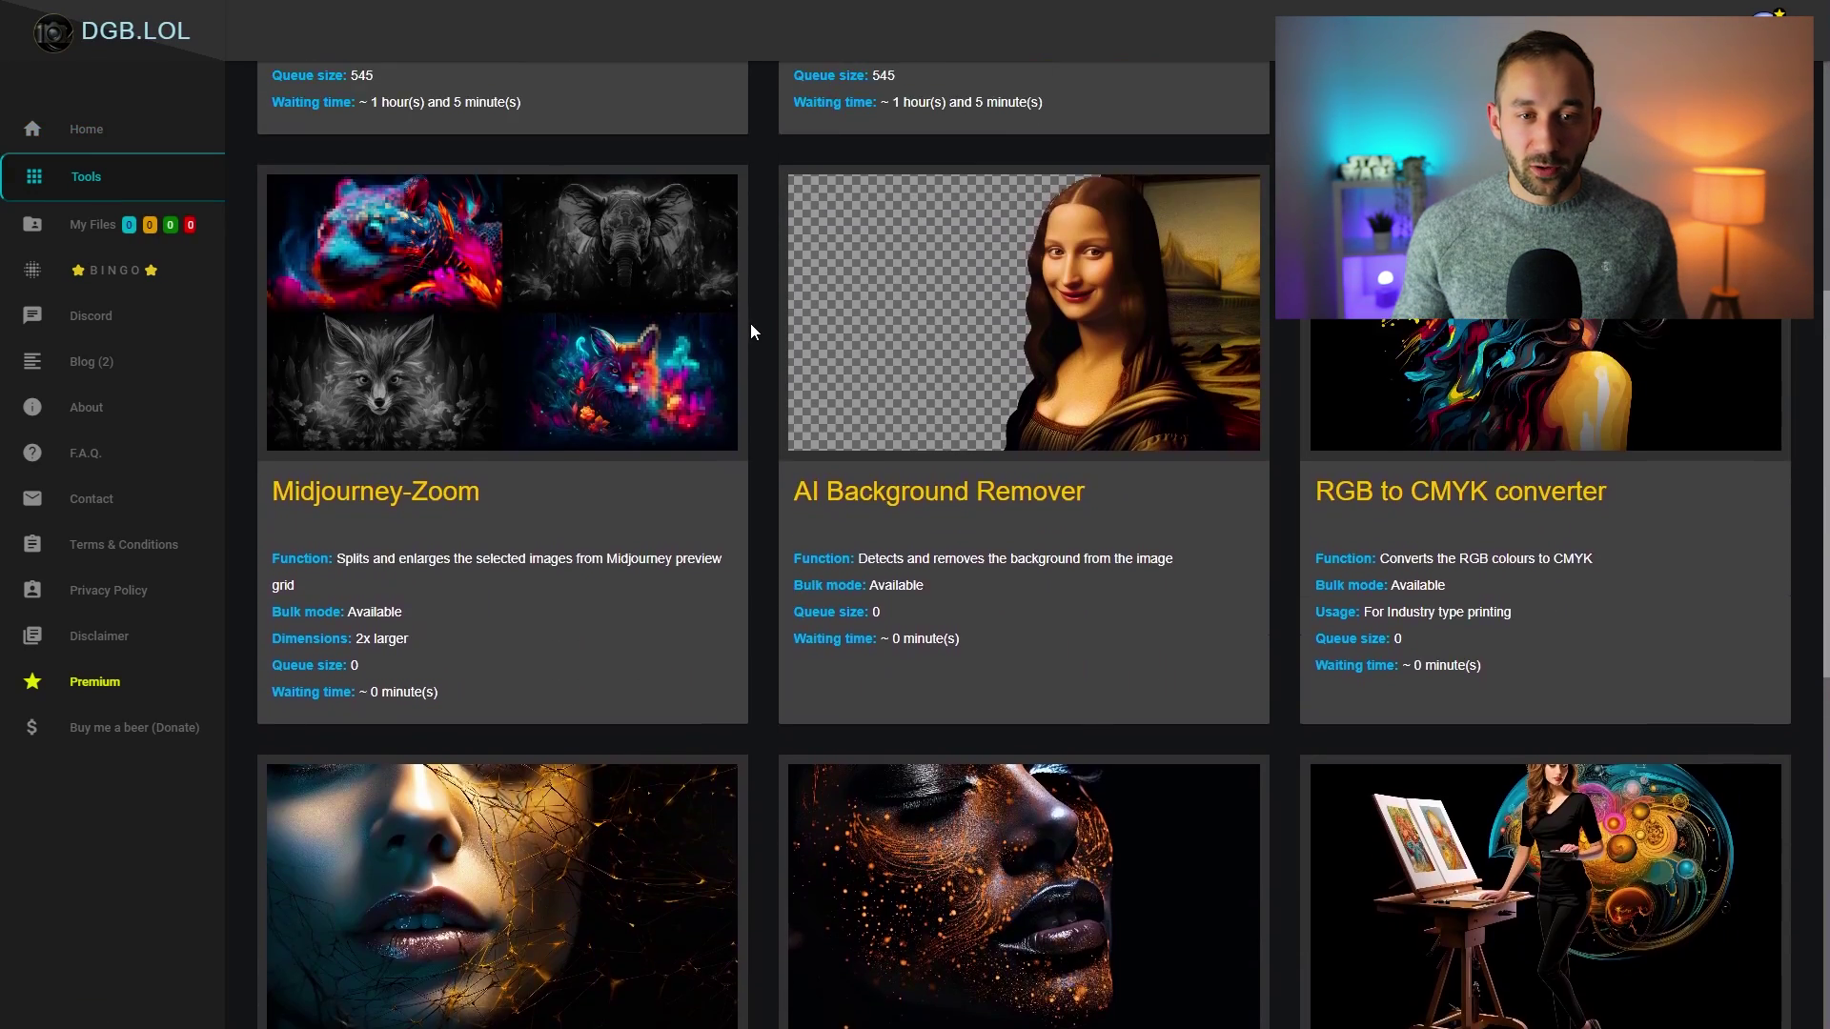
scroll(750, 323, "up", 2)
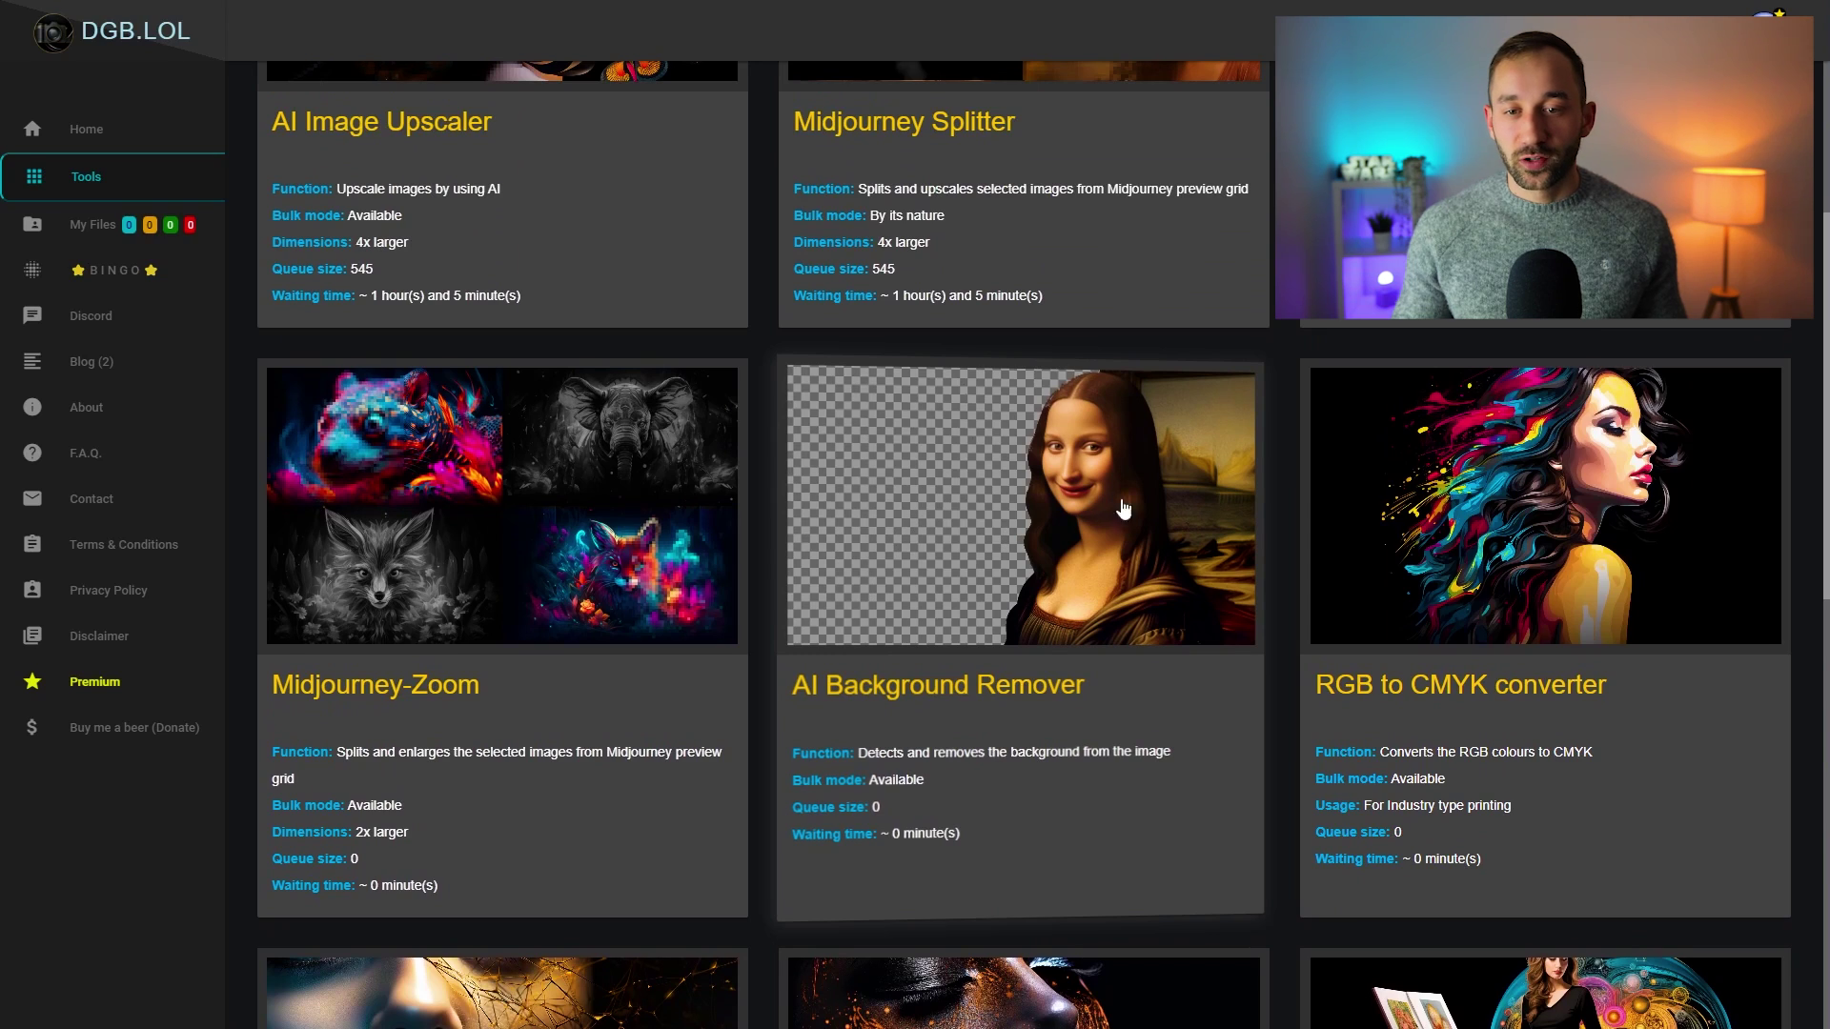
- Open AI Background Remover, drop in the twenty images and submit them for processing
left_click(1062, 541)
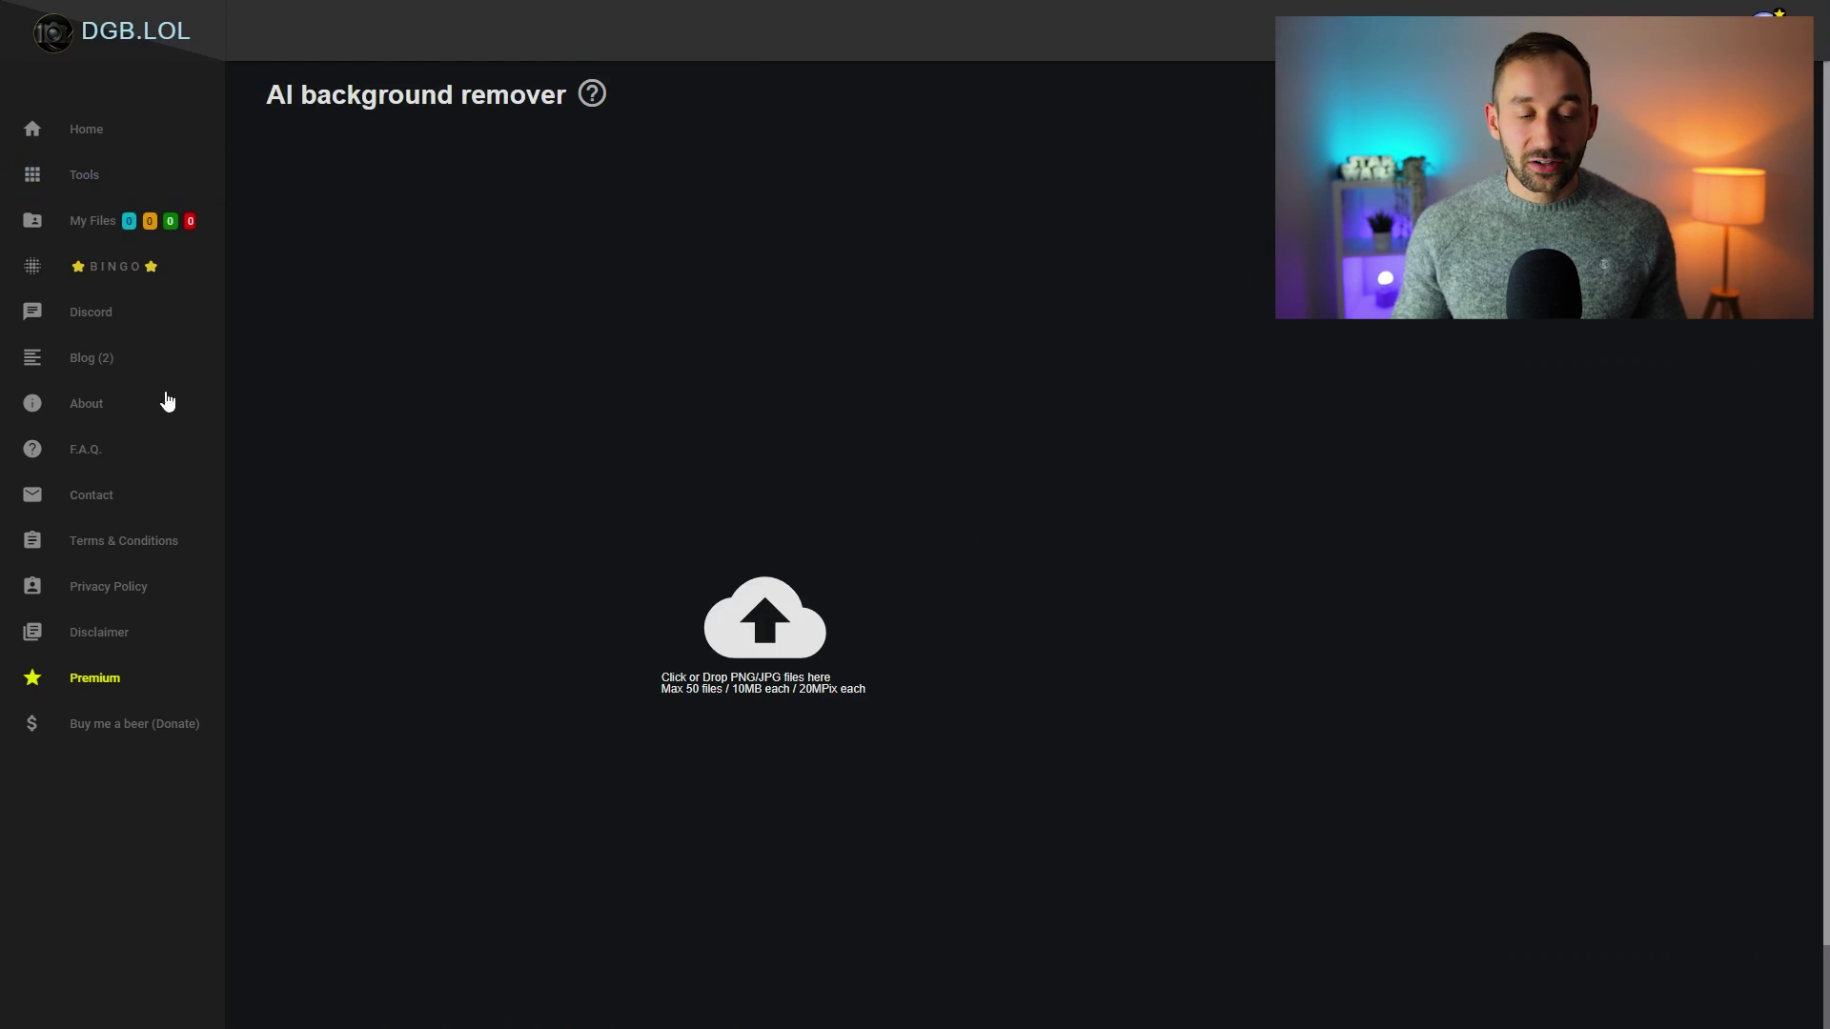
left_click_drag(108, 710, 702, 423)
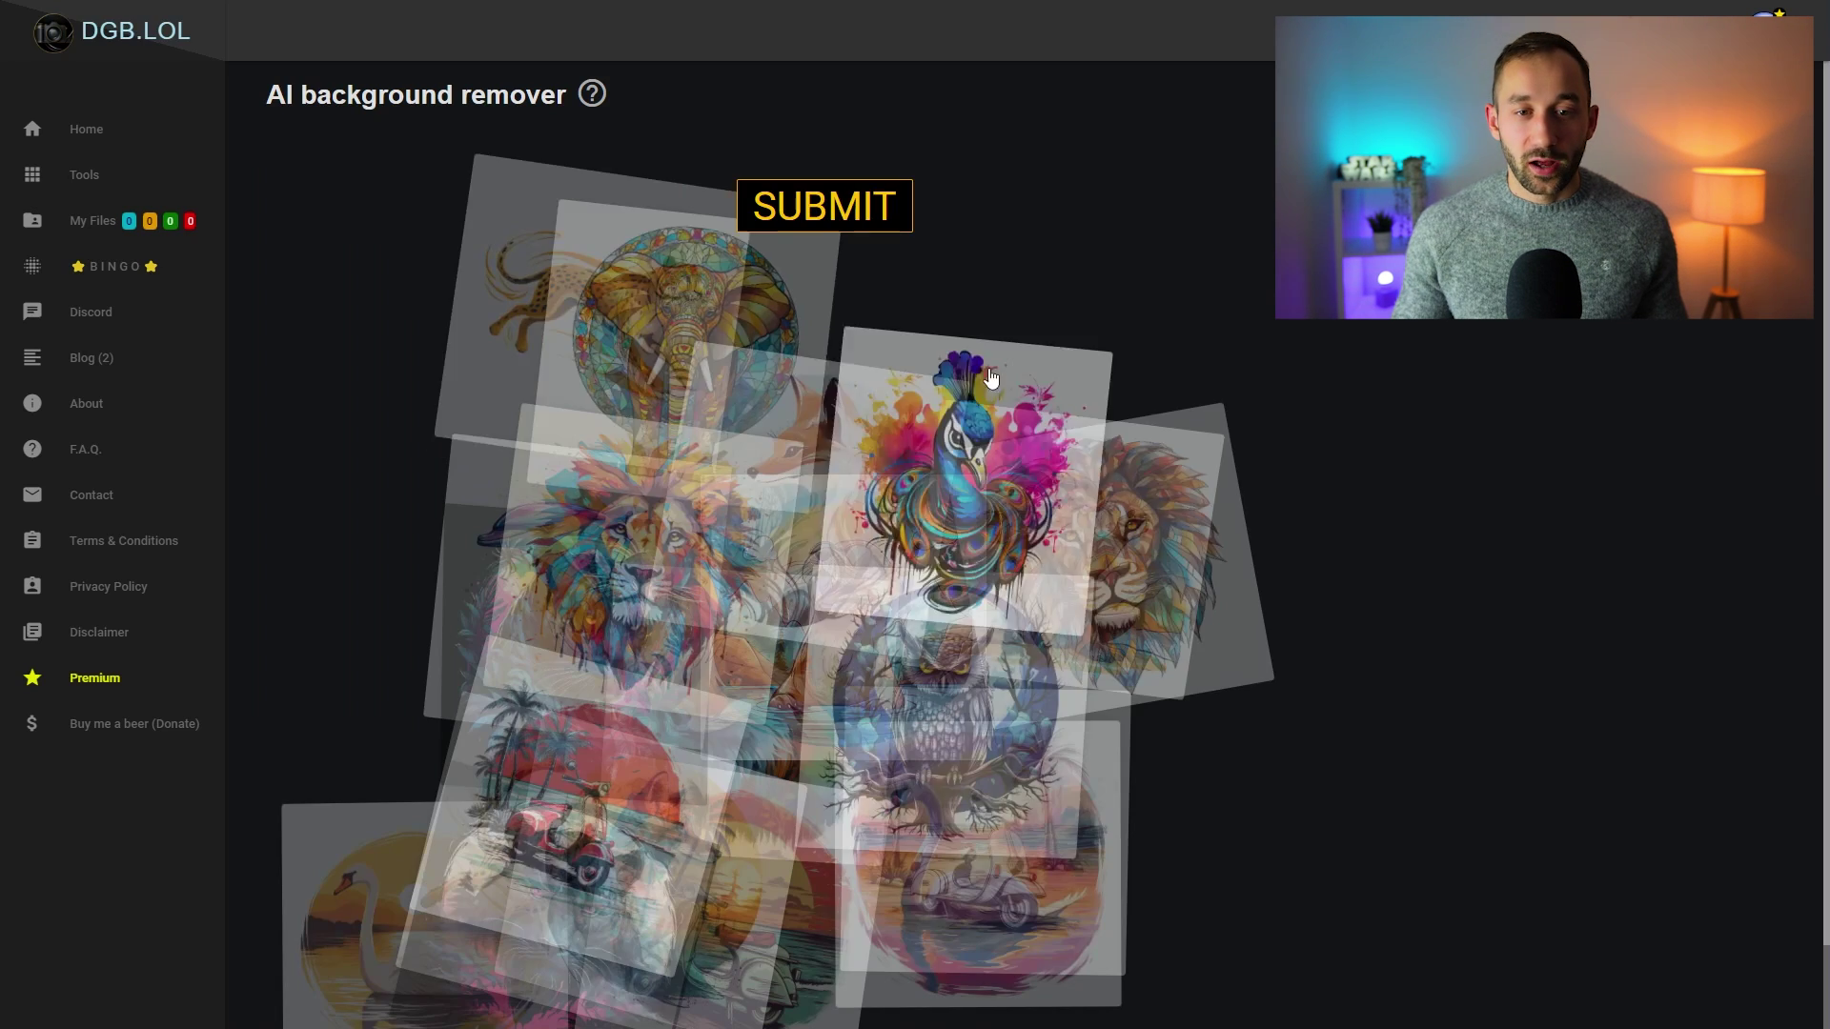
scroll(642, 963, "down", 1)
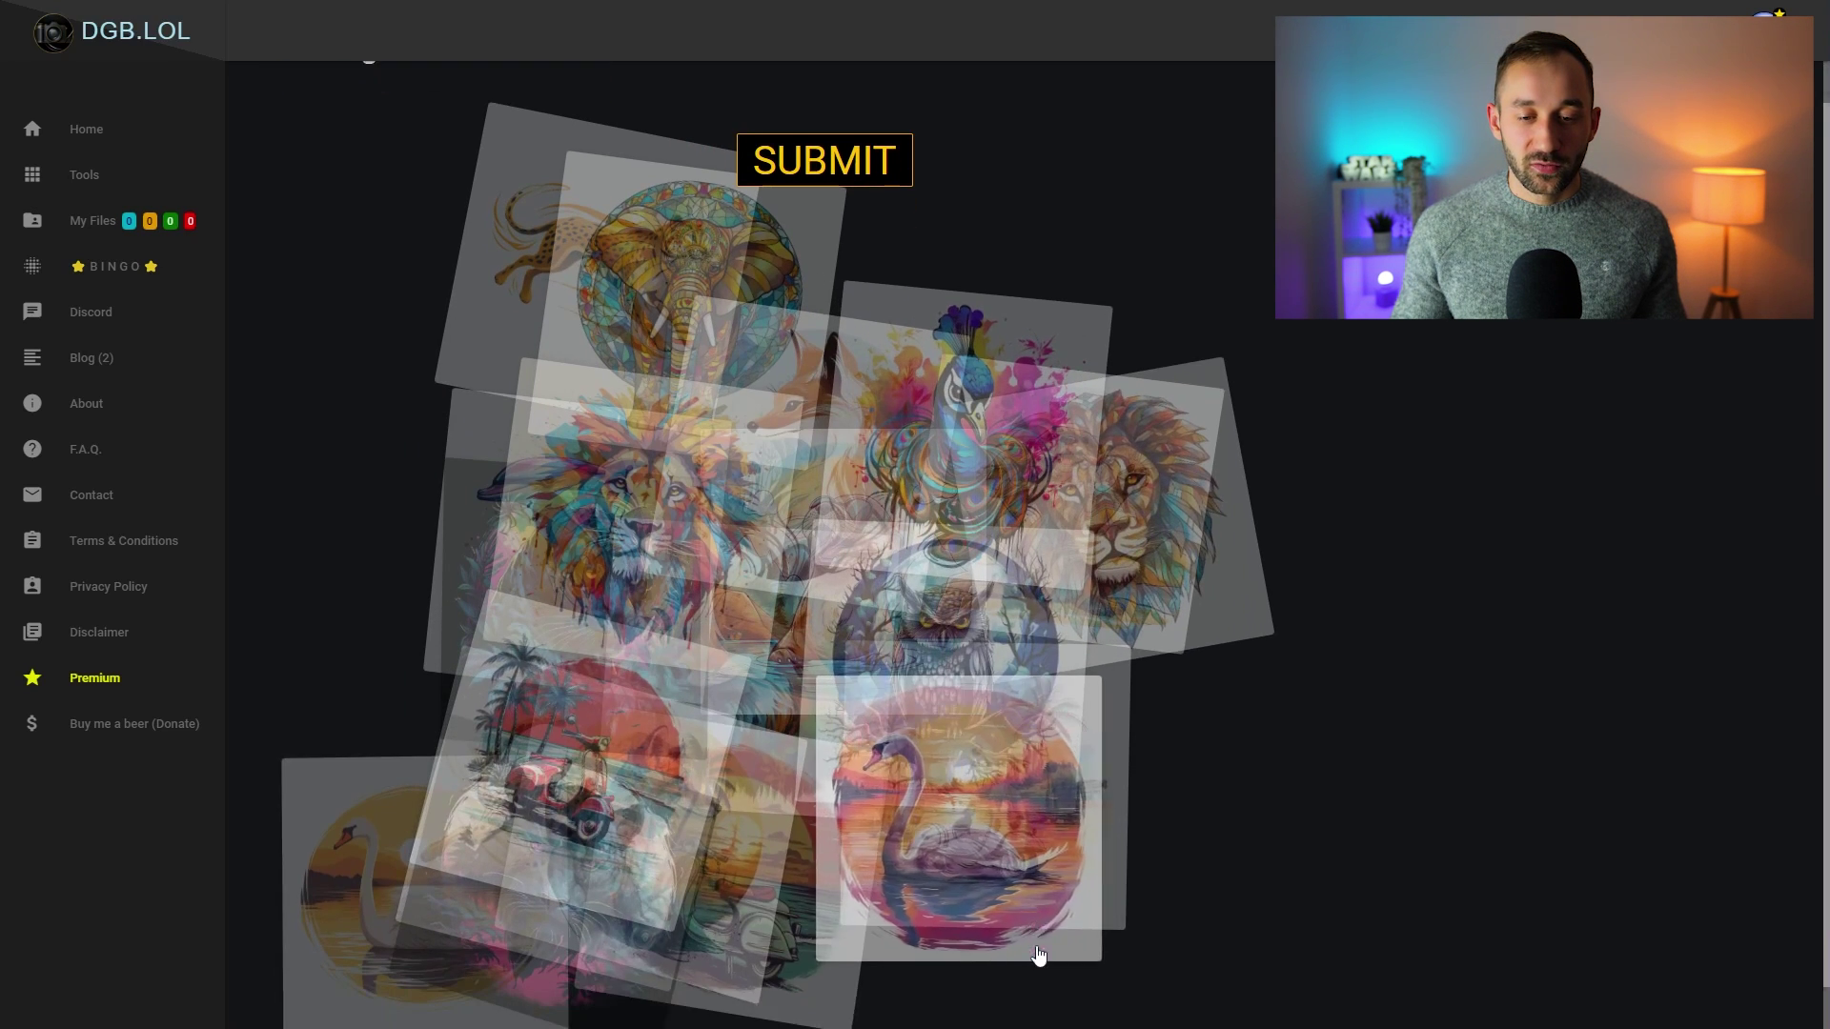
scroll(387, 920, "up", 1)
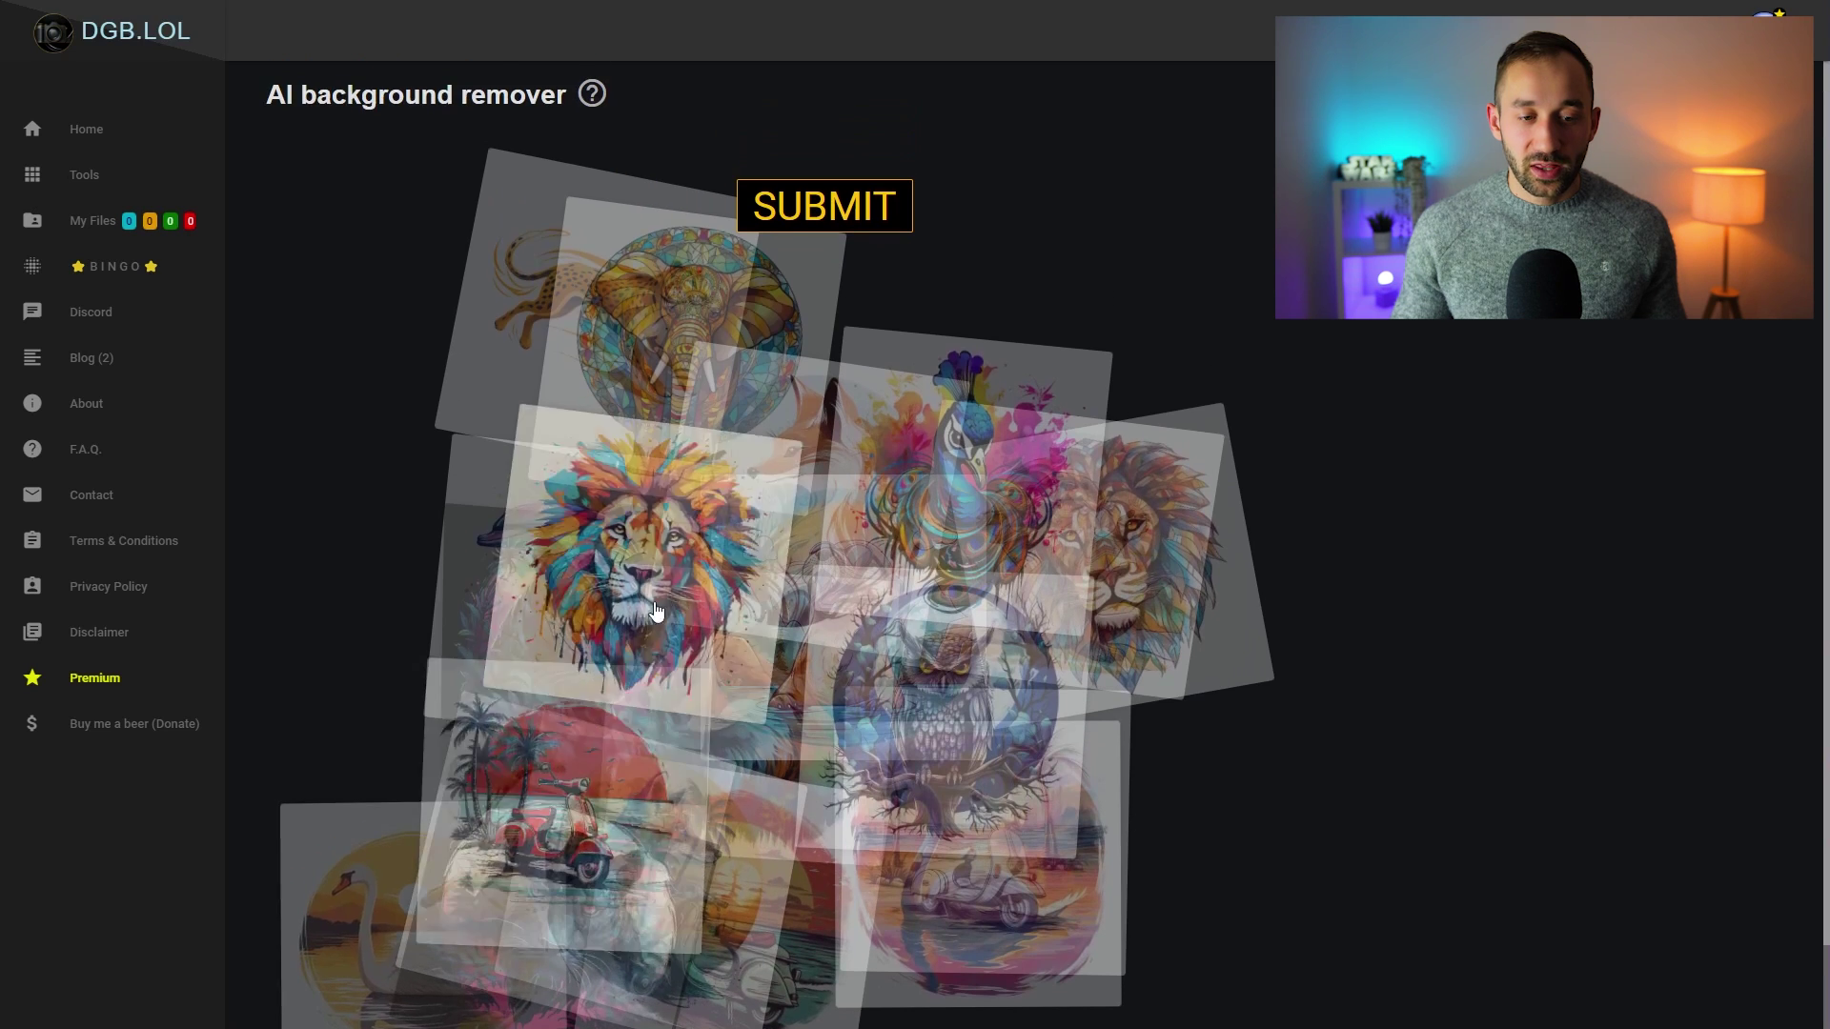
left_click(831, 204)
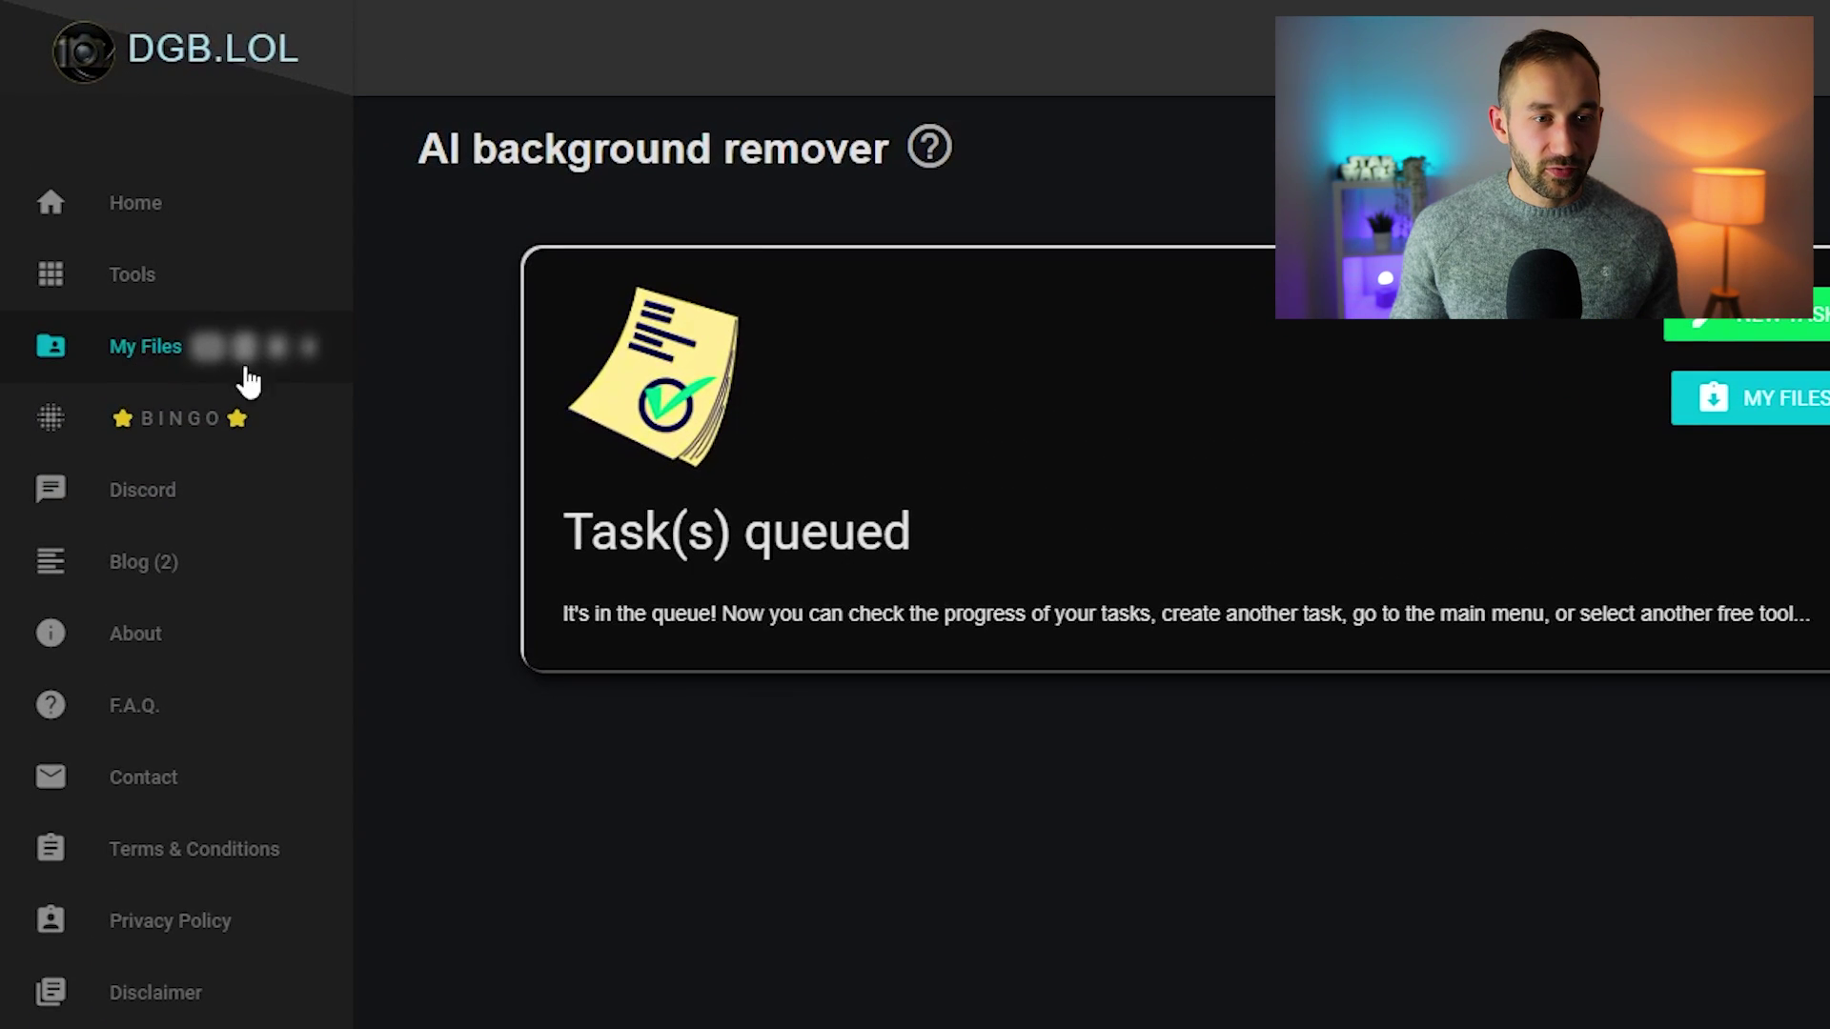
- Open My Files to view the queued background-removal tasks
left_click(220, 352)
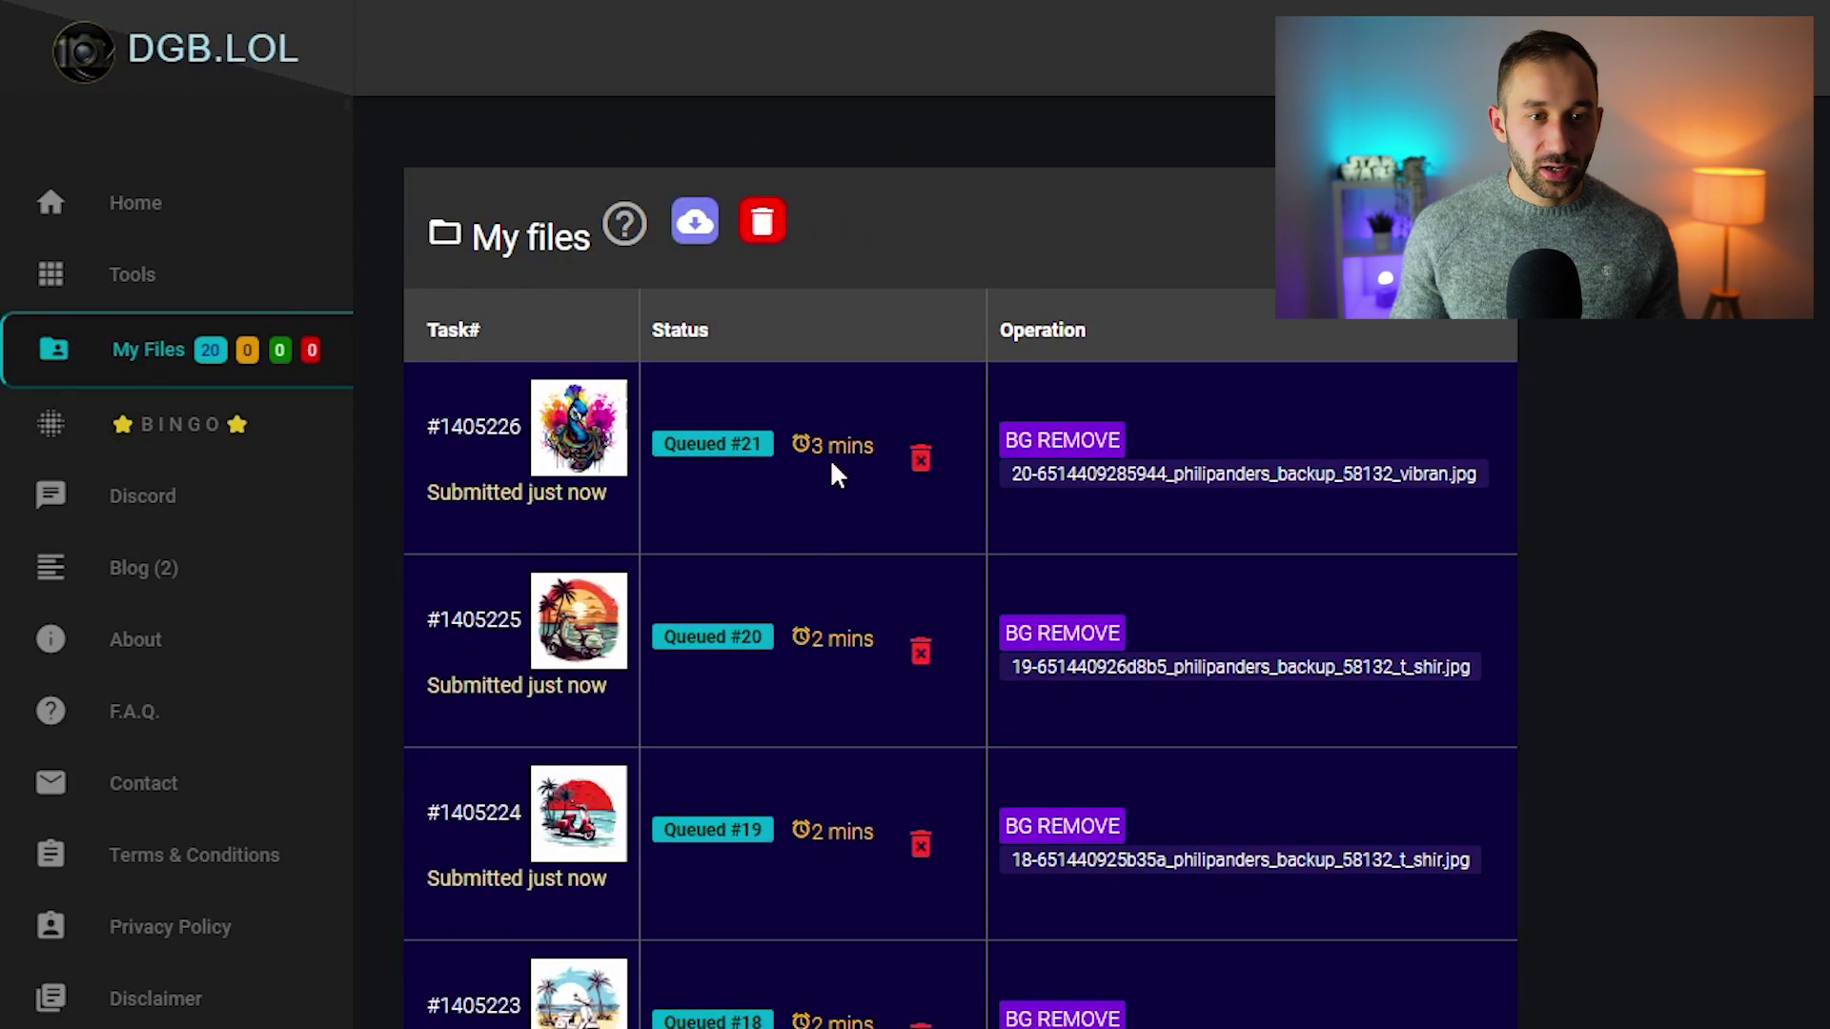
scroll(837, 472, "down", 3)
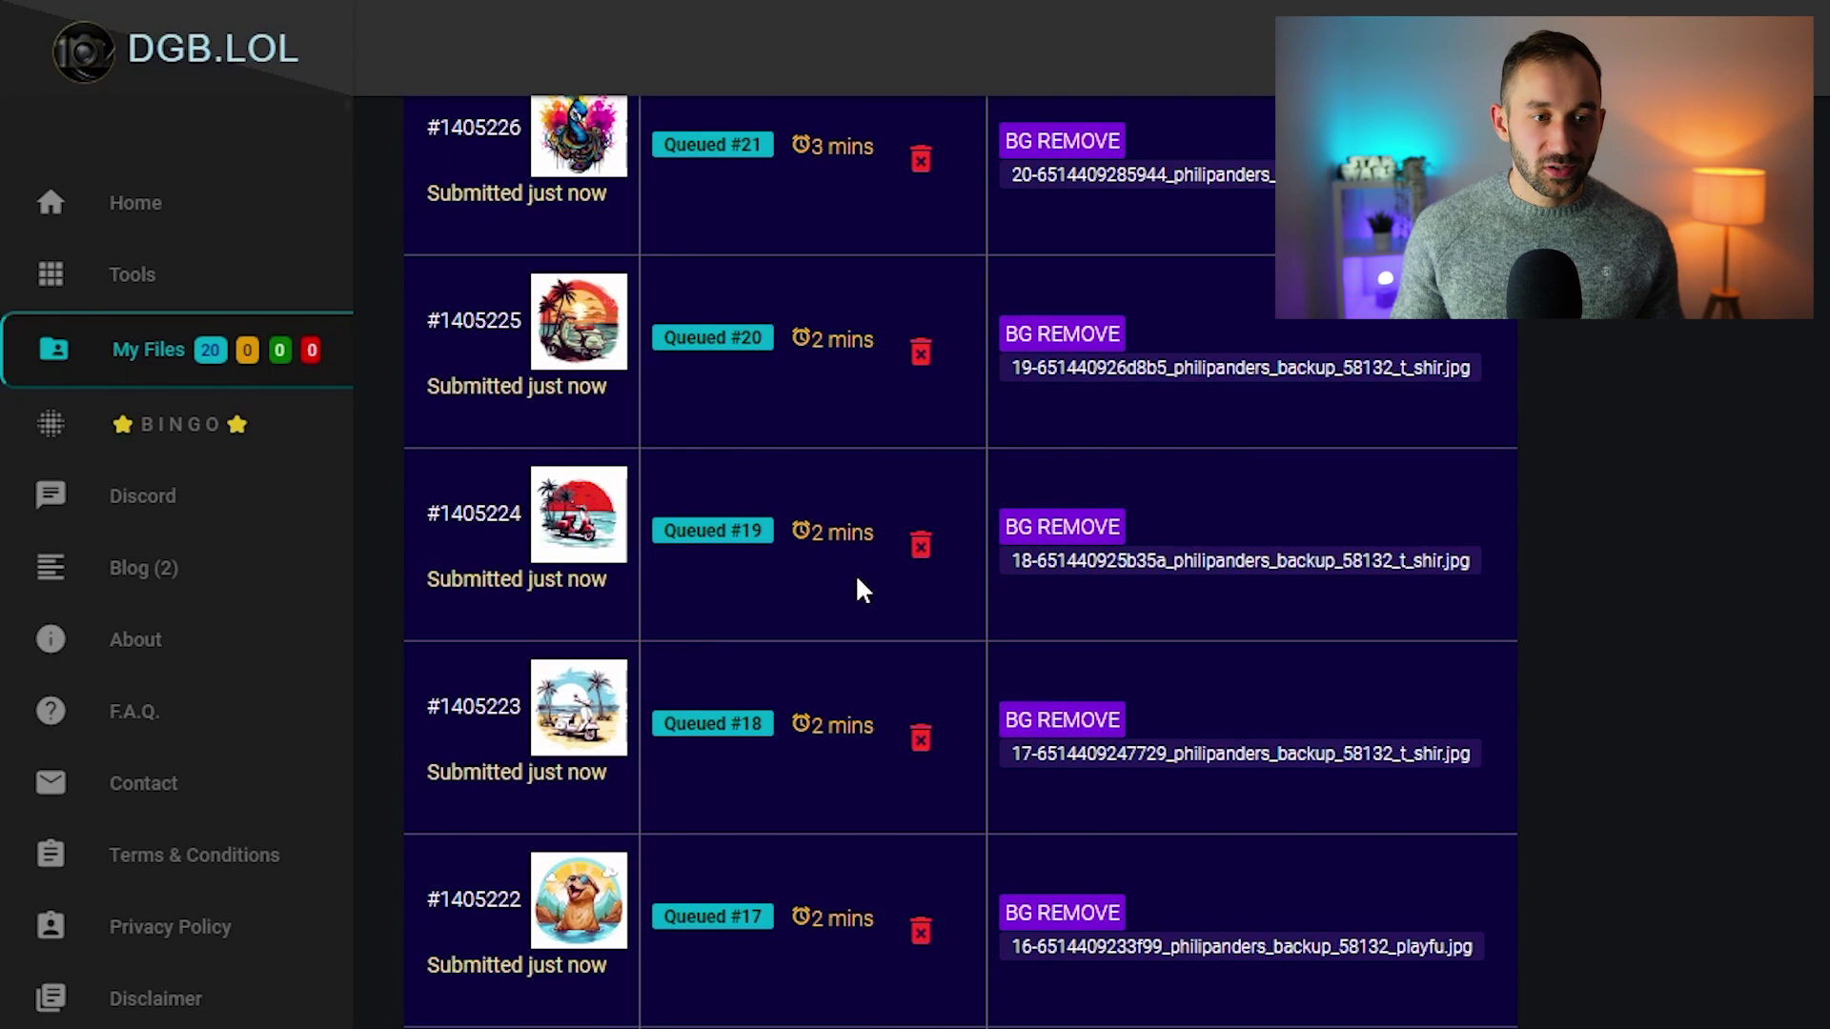
scroll(862, 589, "down", 20)
scroll(1537, 495, "up", 20)
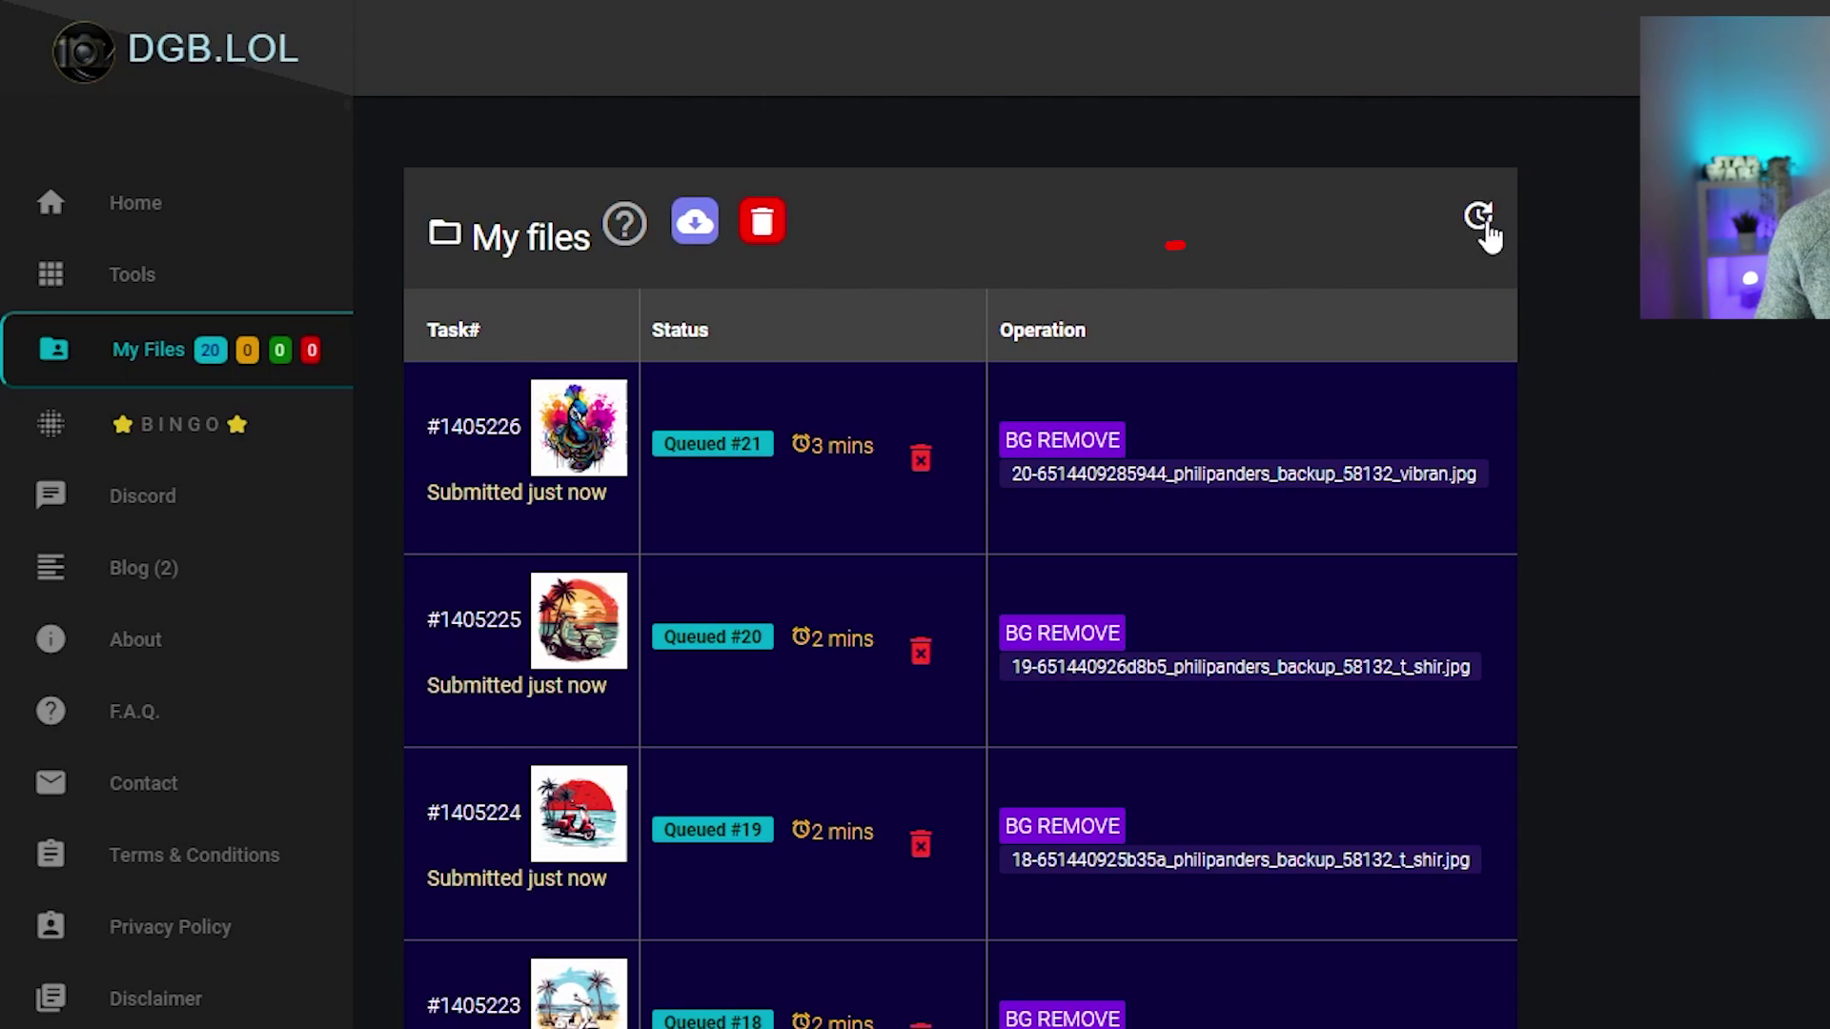
- Refresh the task list until all twenty show Finished, and scroll through the cut-out results
left_click(1478, 221)
scroll(983, 734, "down", 20)
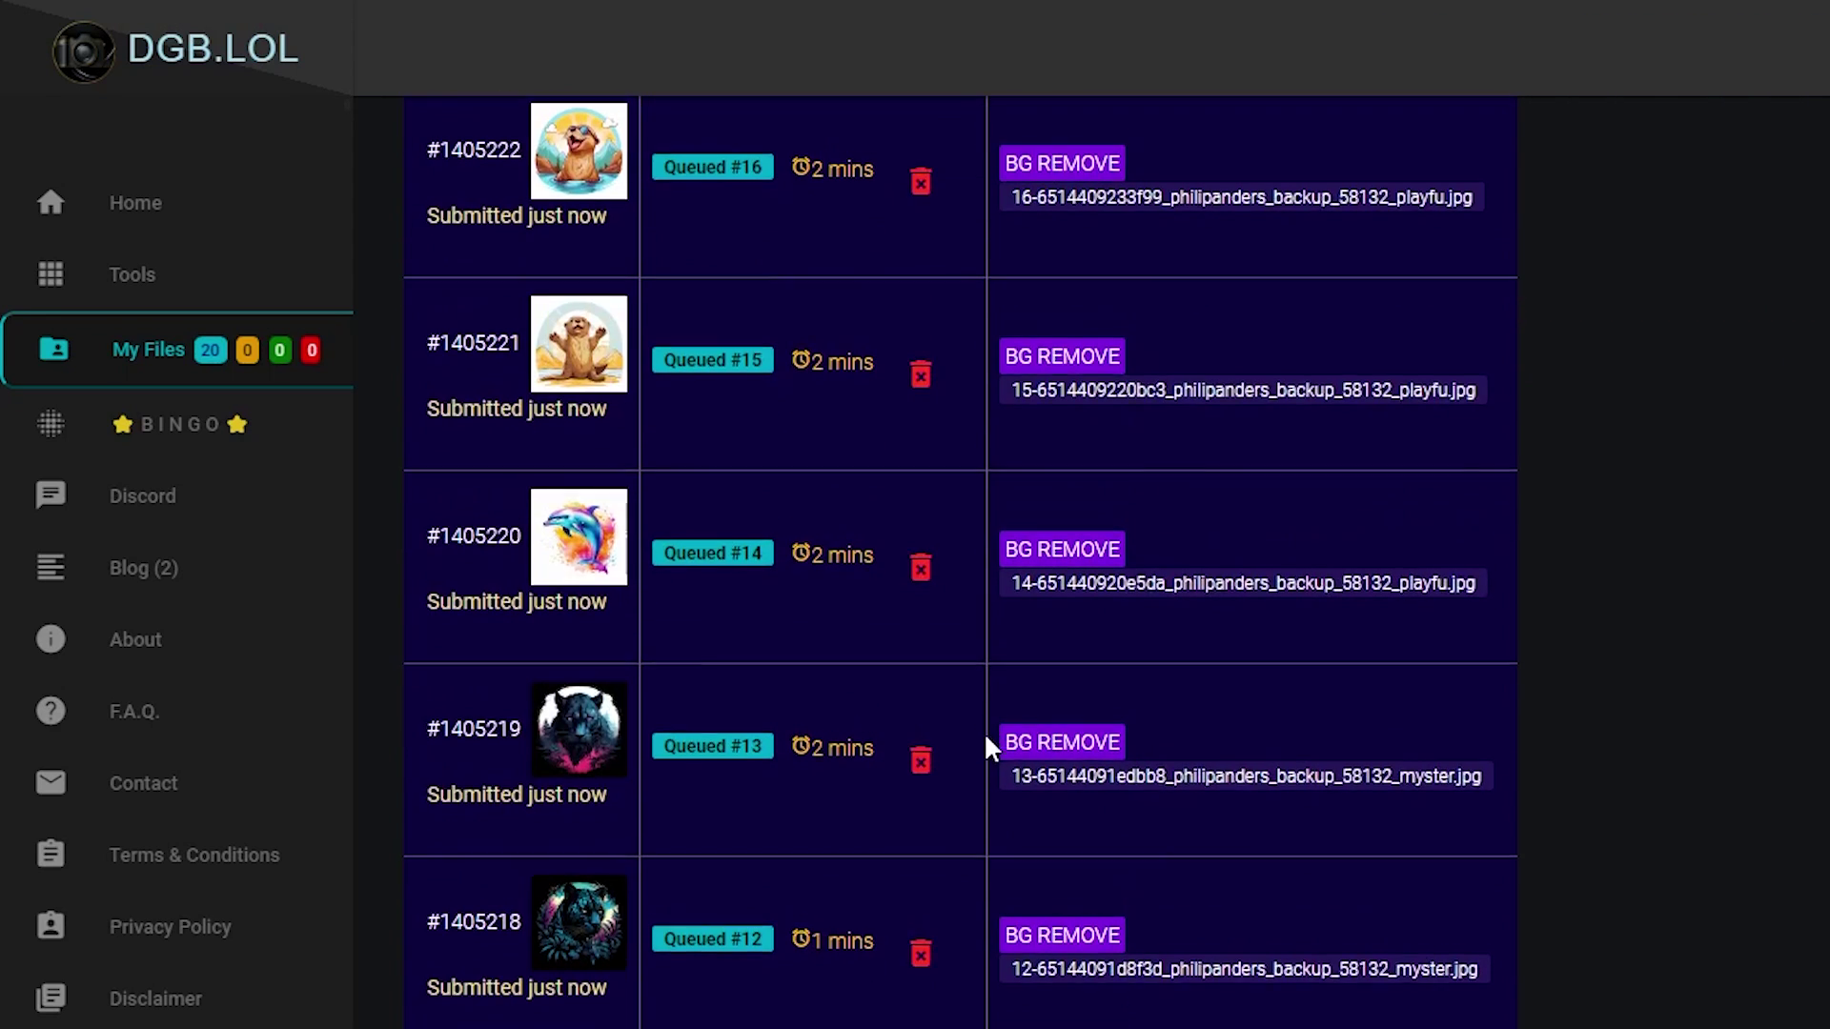
scroll(989, 760, "down", 5)
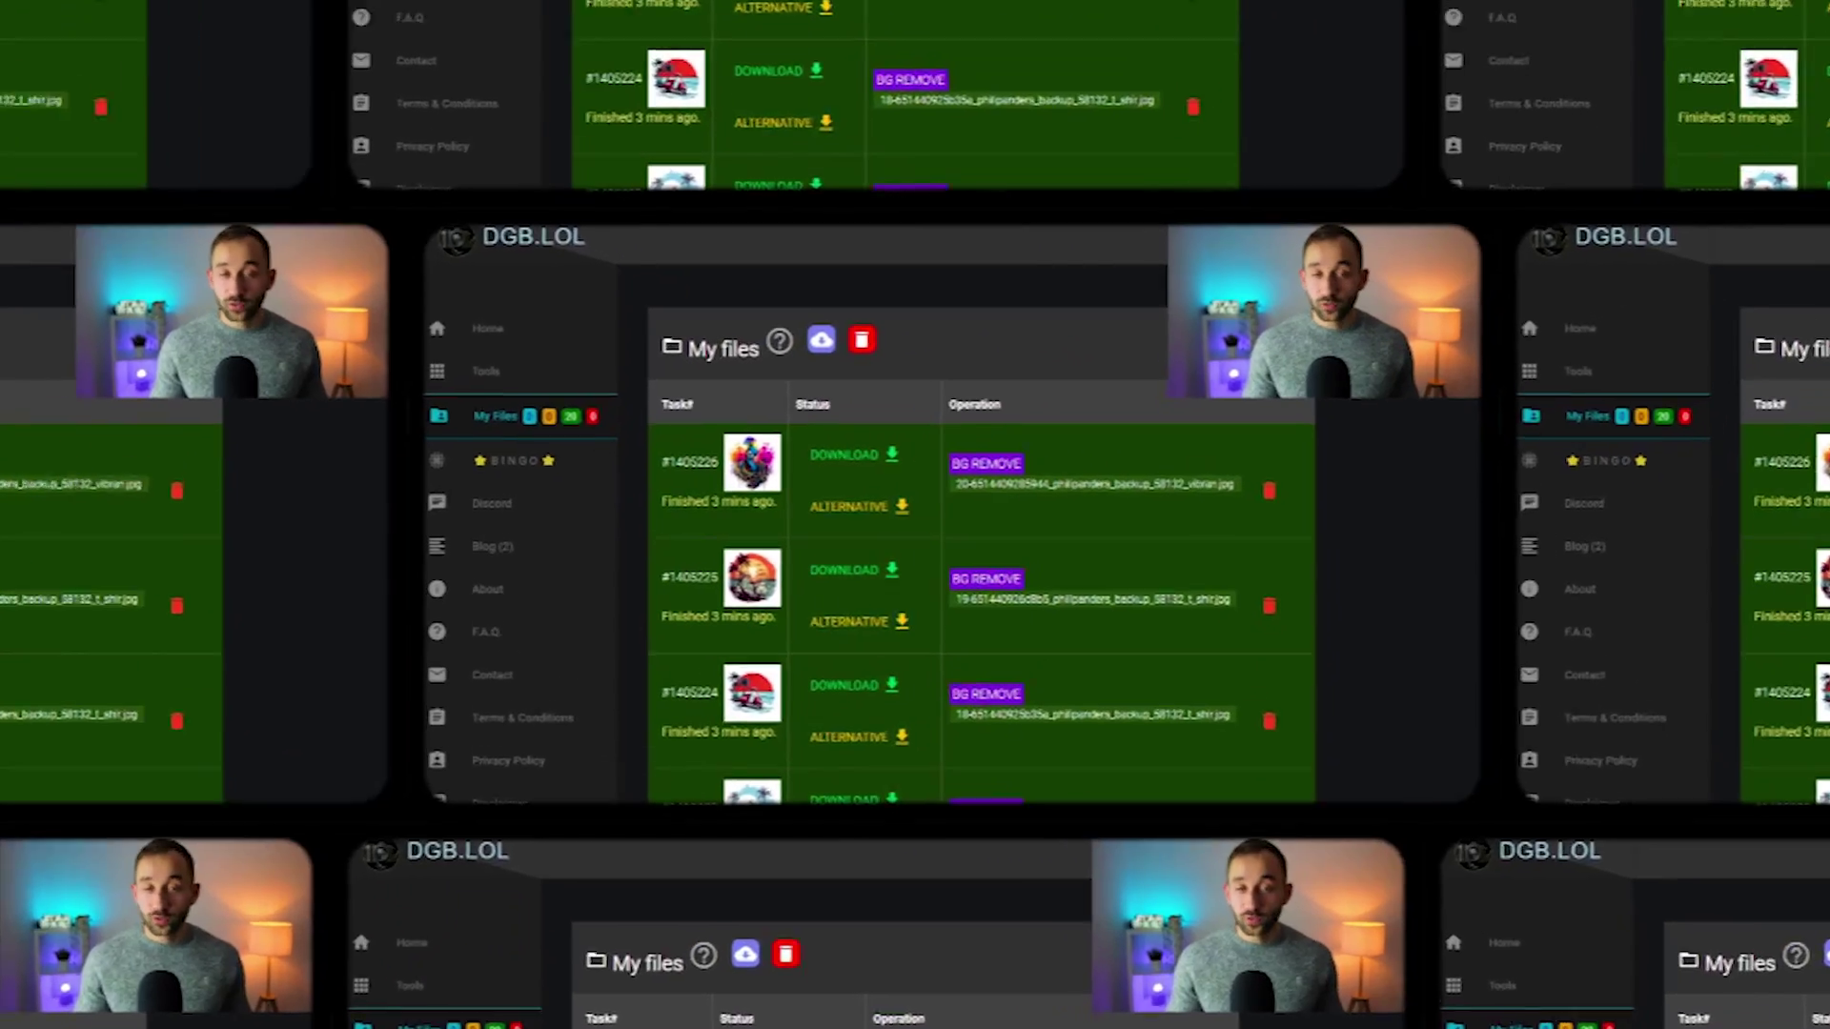
scroll(624, 657, "down", 4)
scroll(743, 810, "up", 4)
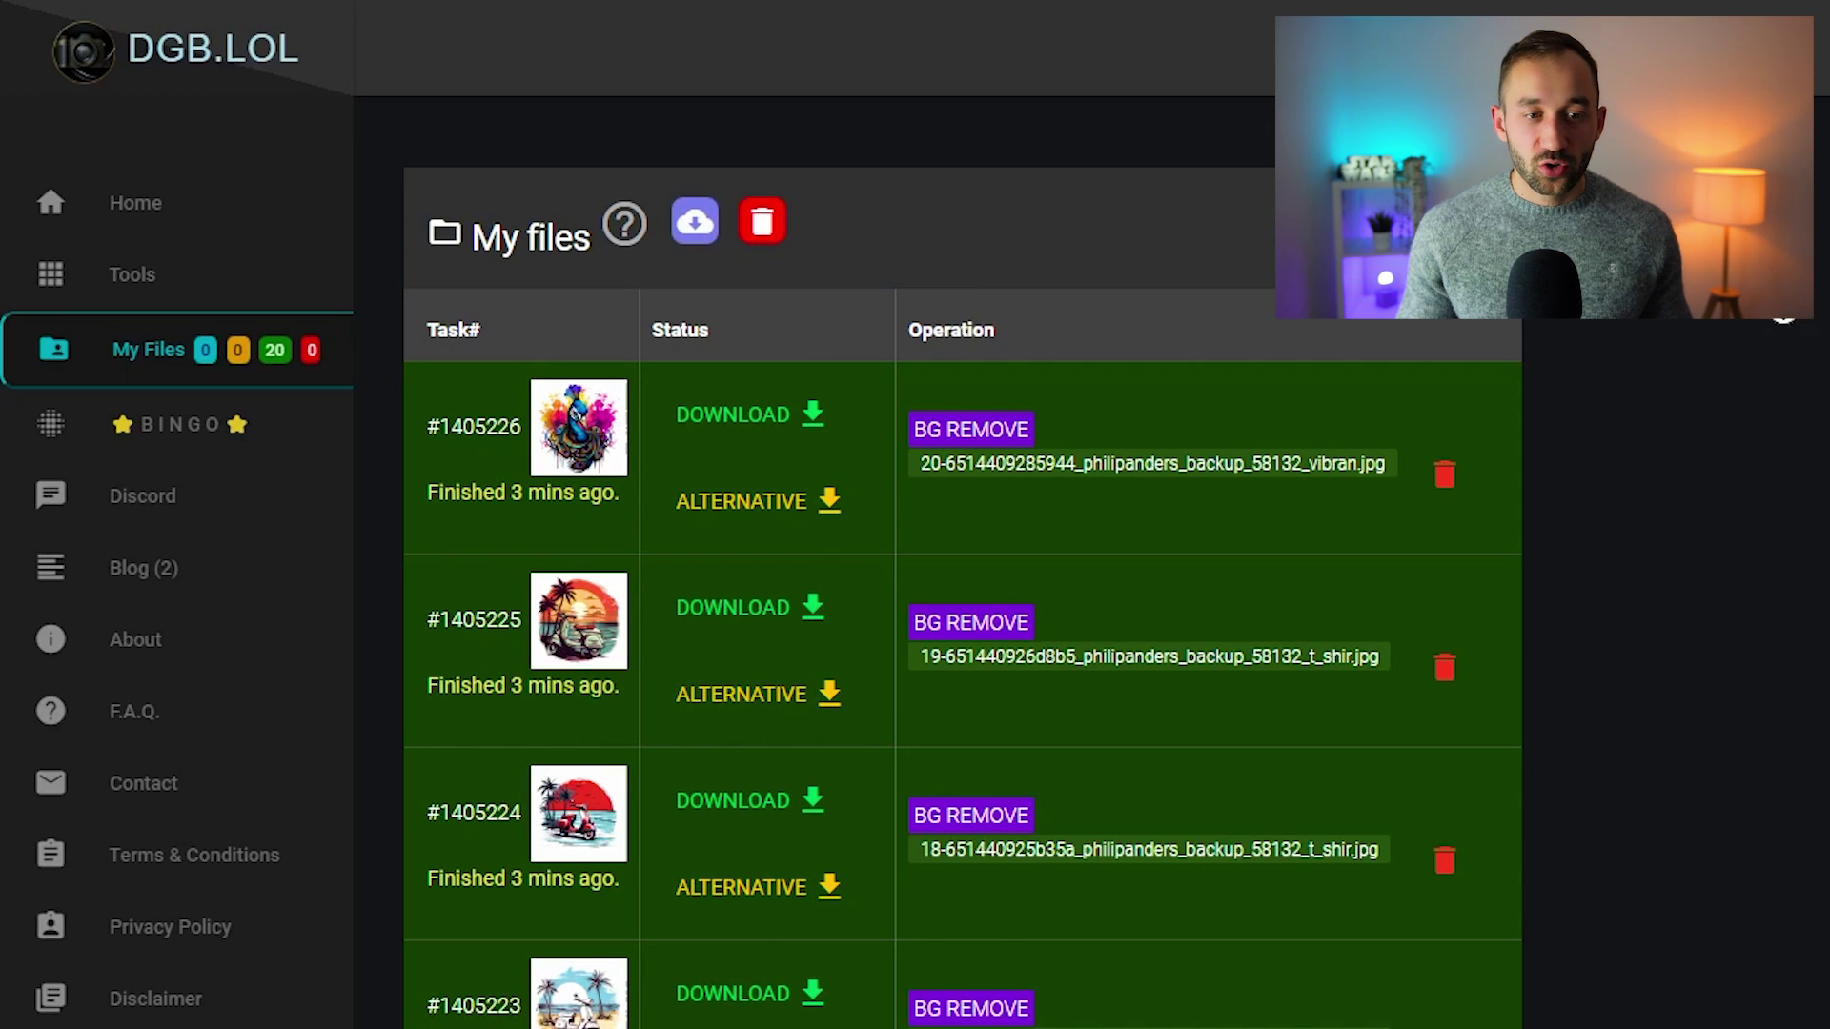
scroll(963, 562, "down", 20)
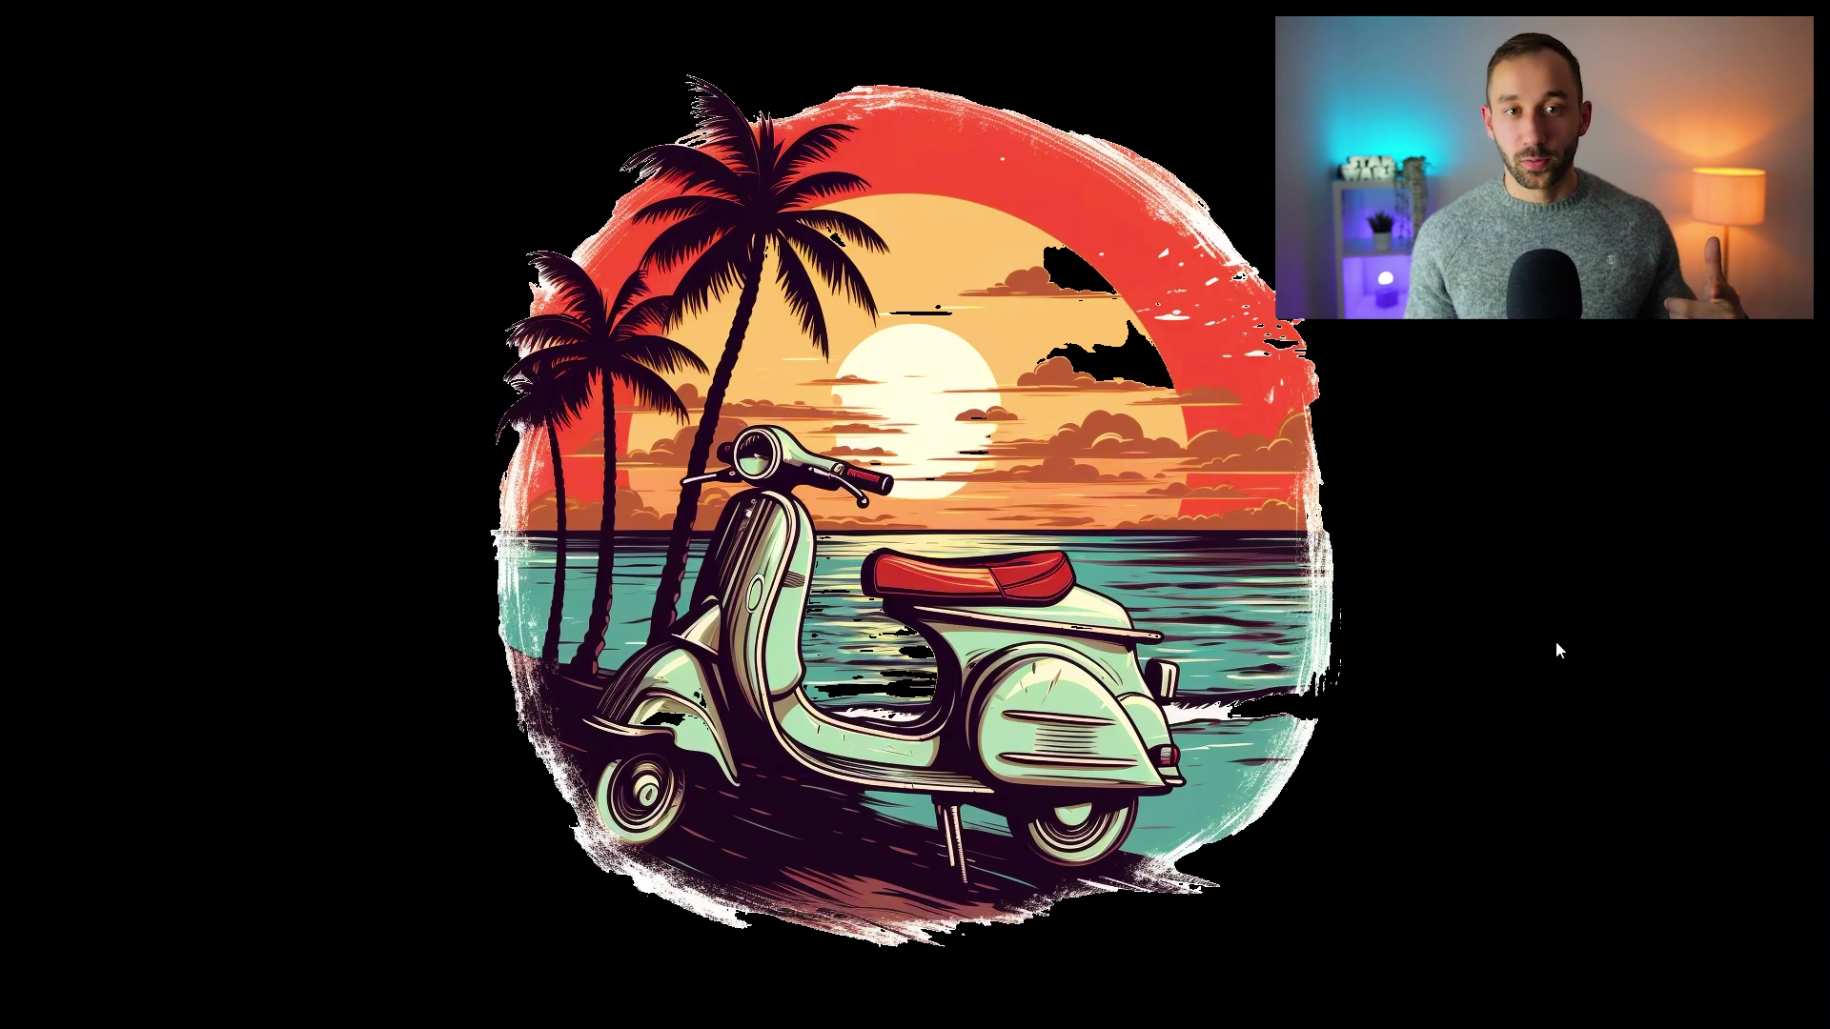
- Flip between the two scooter sunset cut-outs in the viewer, ending on the cleaner one
key("Right")
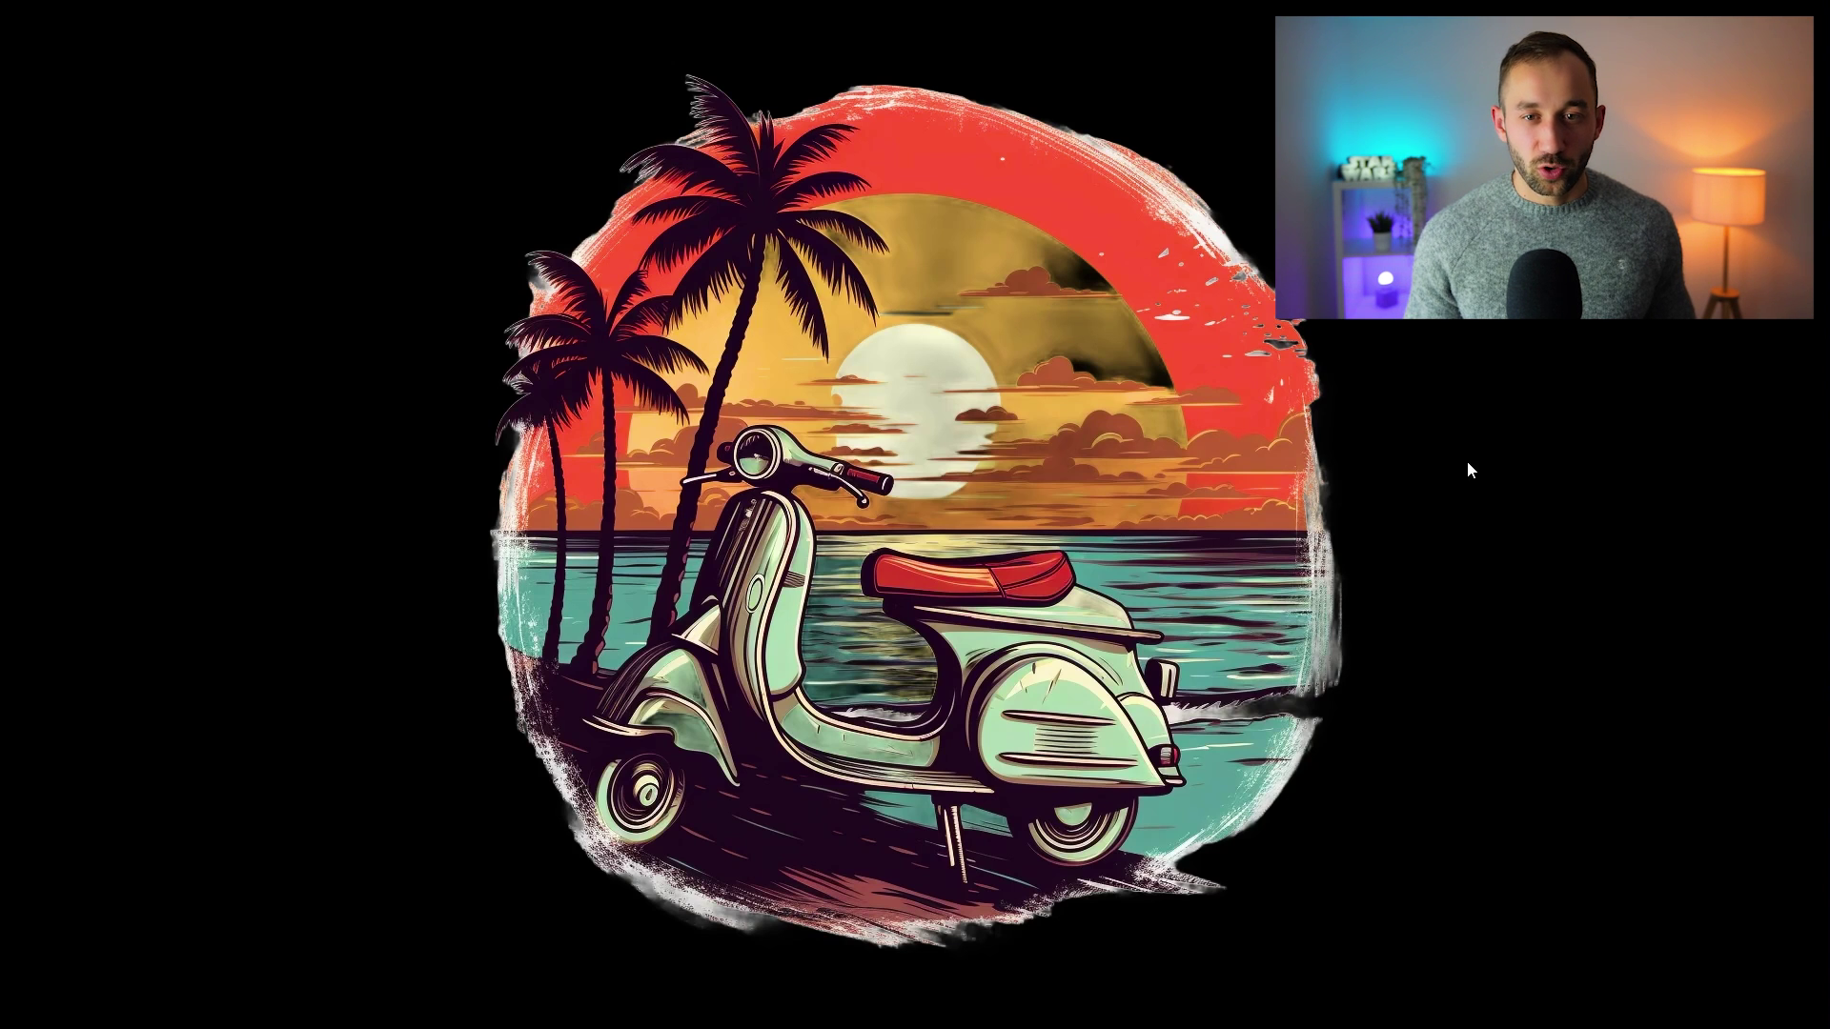
key("Right")
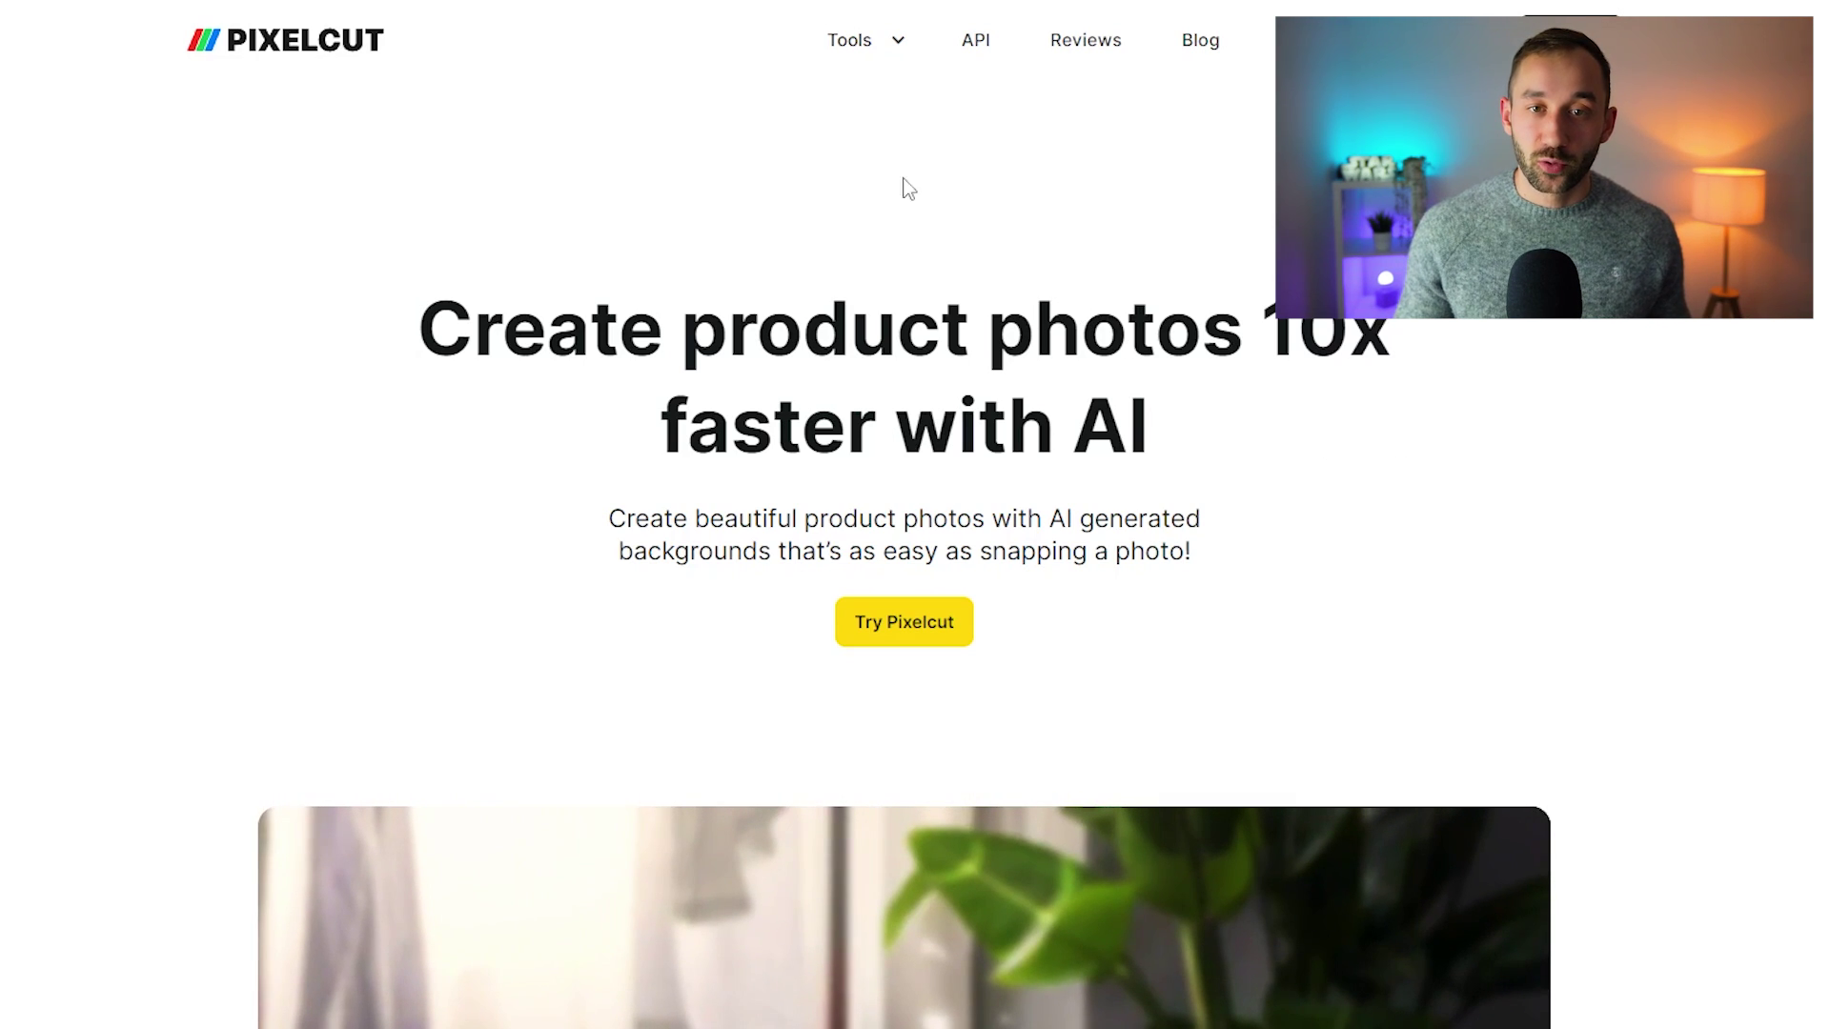
- Open Pixelcut's Background Remover, upload the cheetah image and centre the cut-out
mouse_move(884, 46)
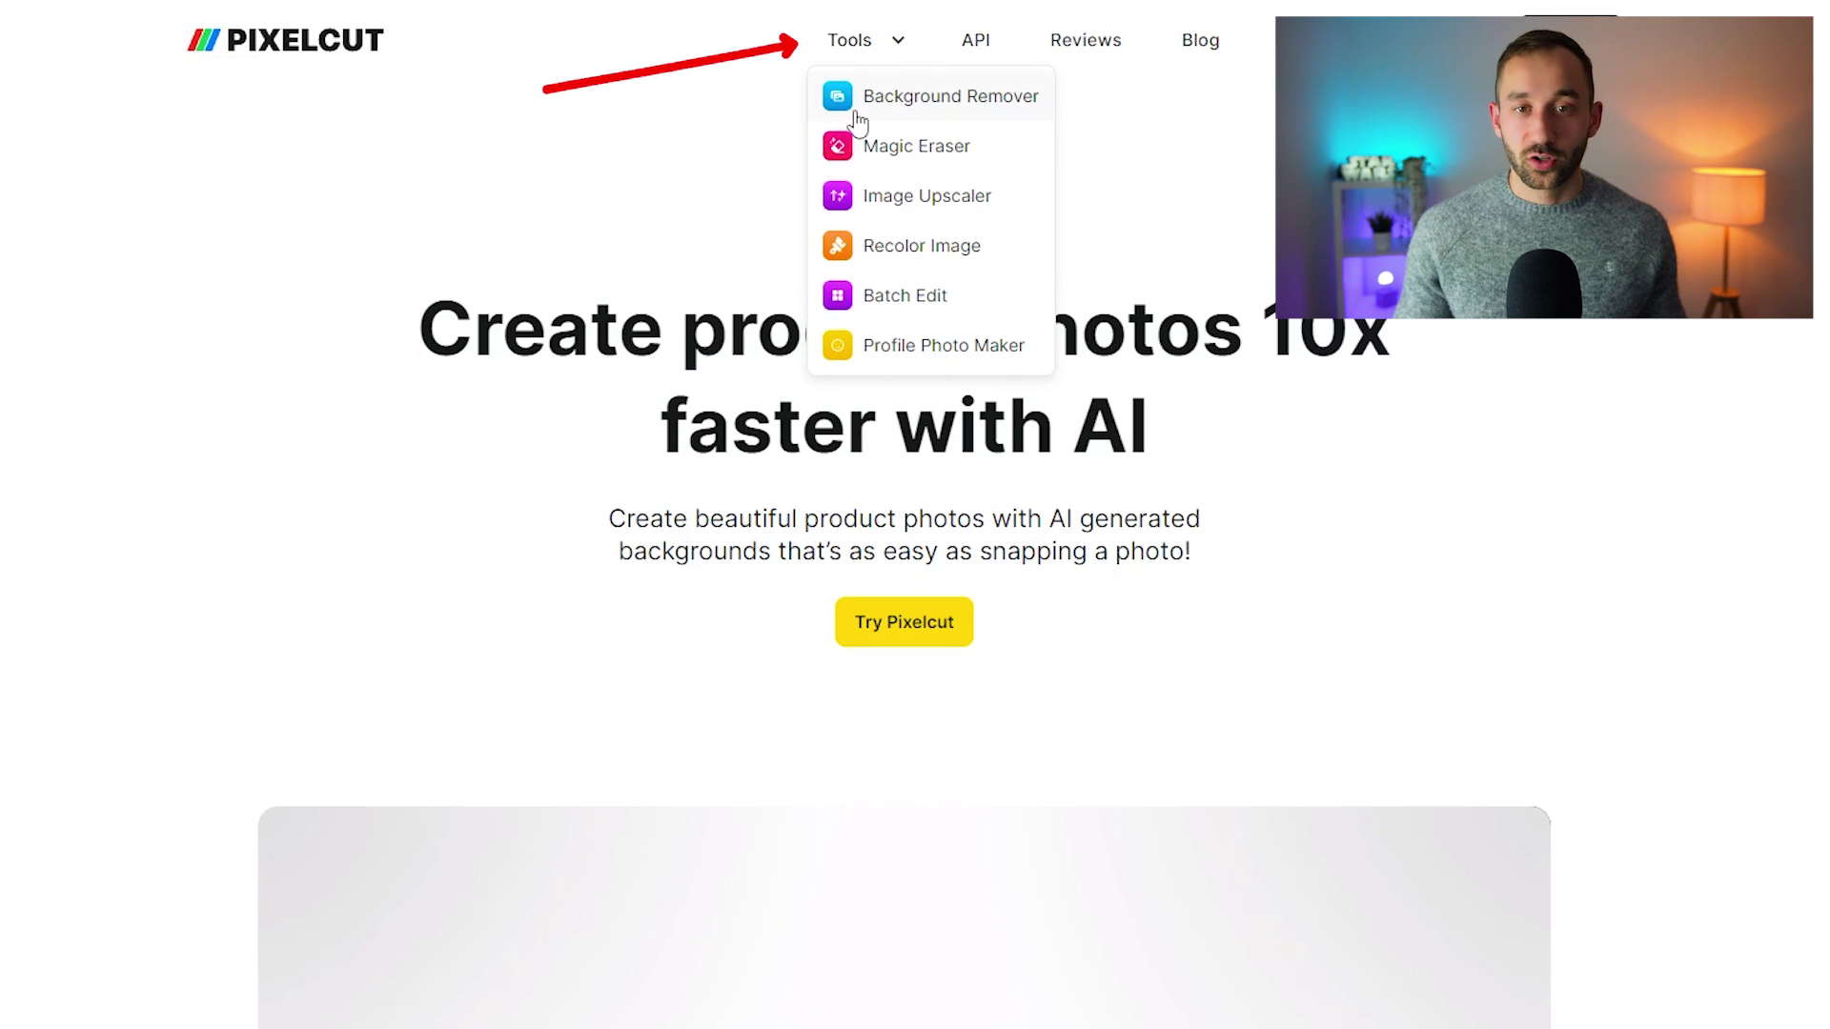
left_click(962, 112)
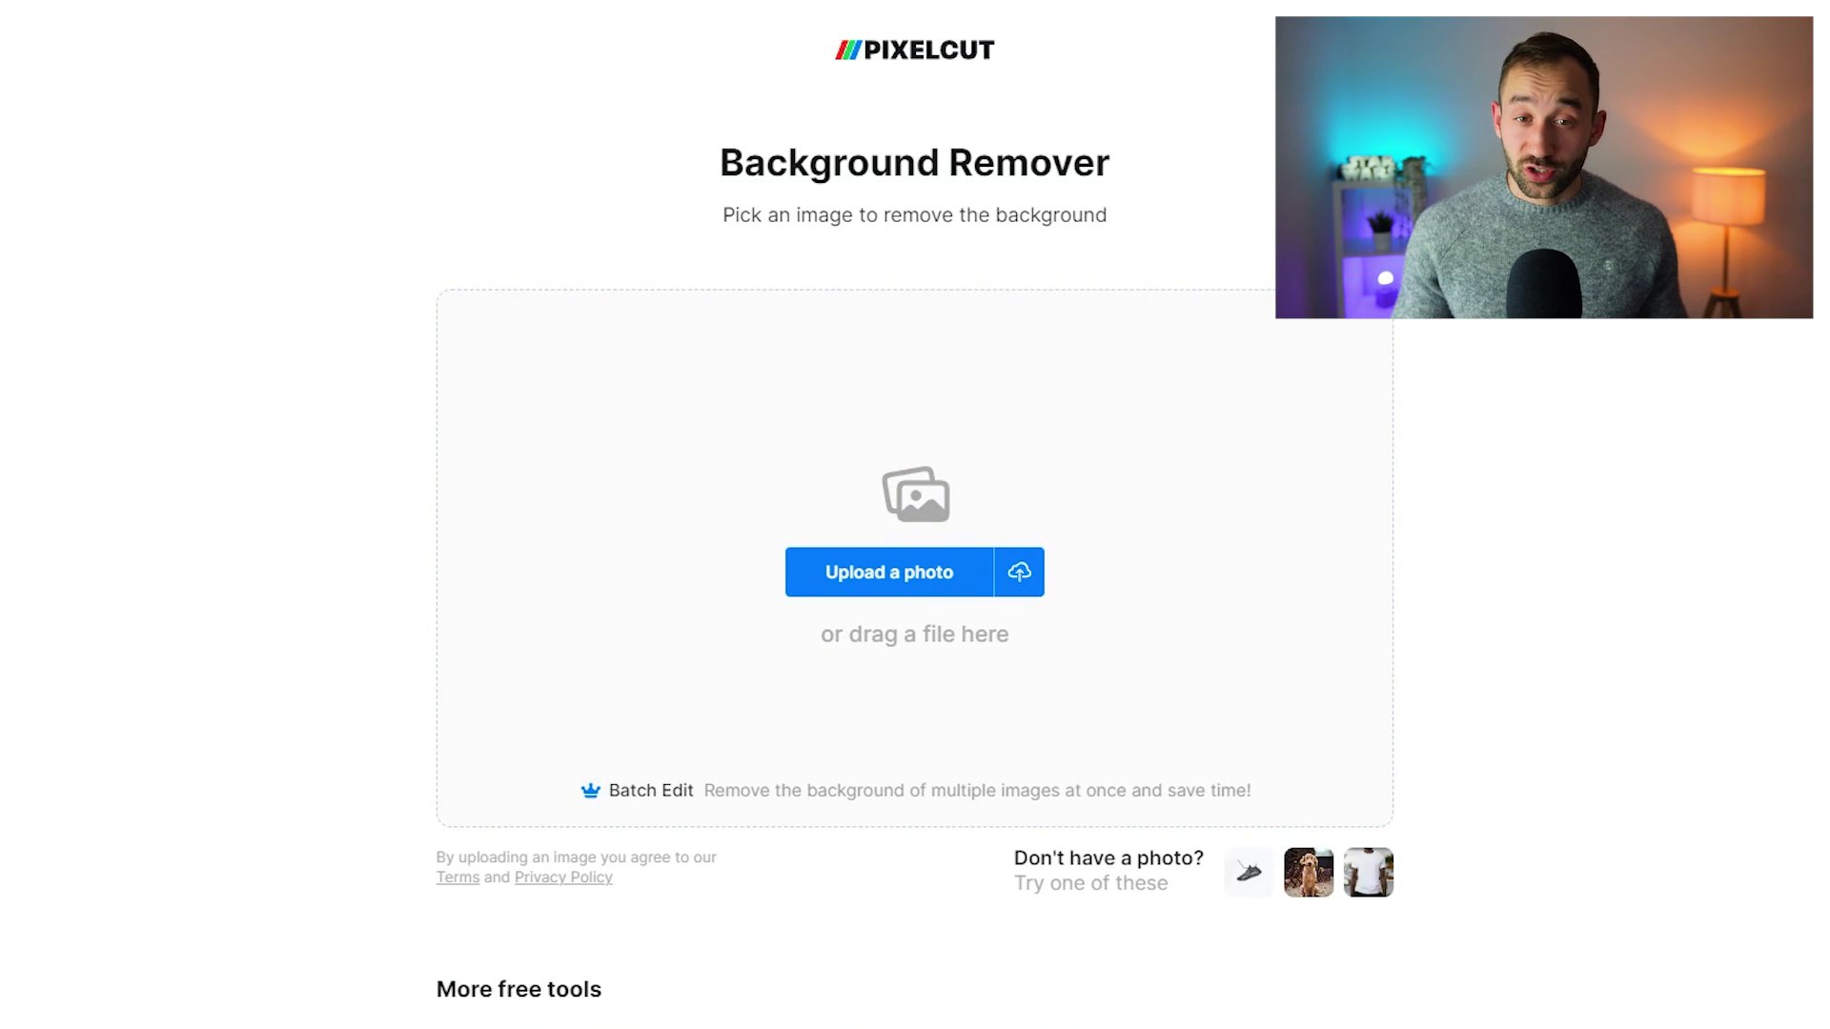
left_click_drag(515, 829, 890, 418)
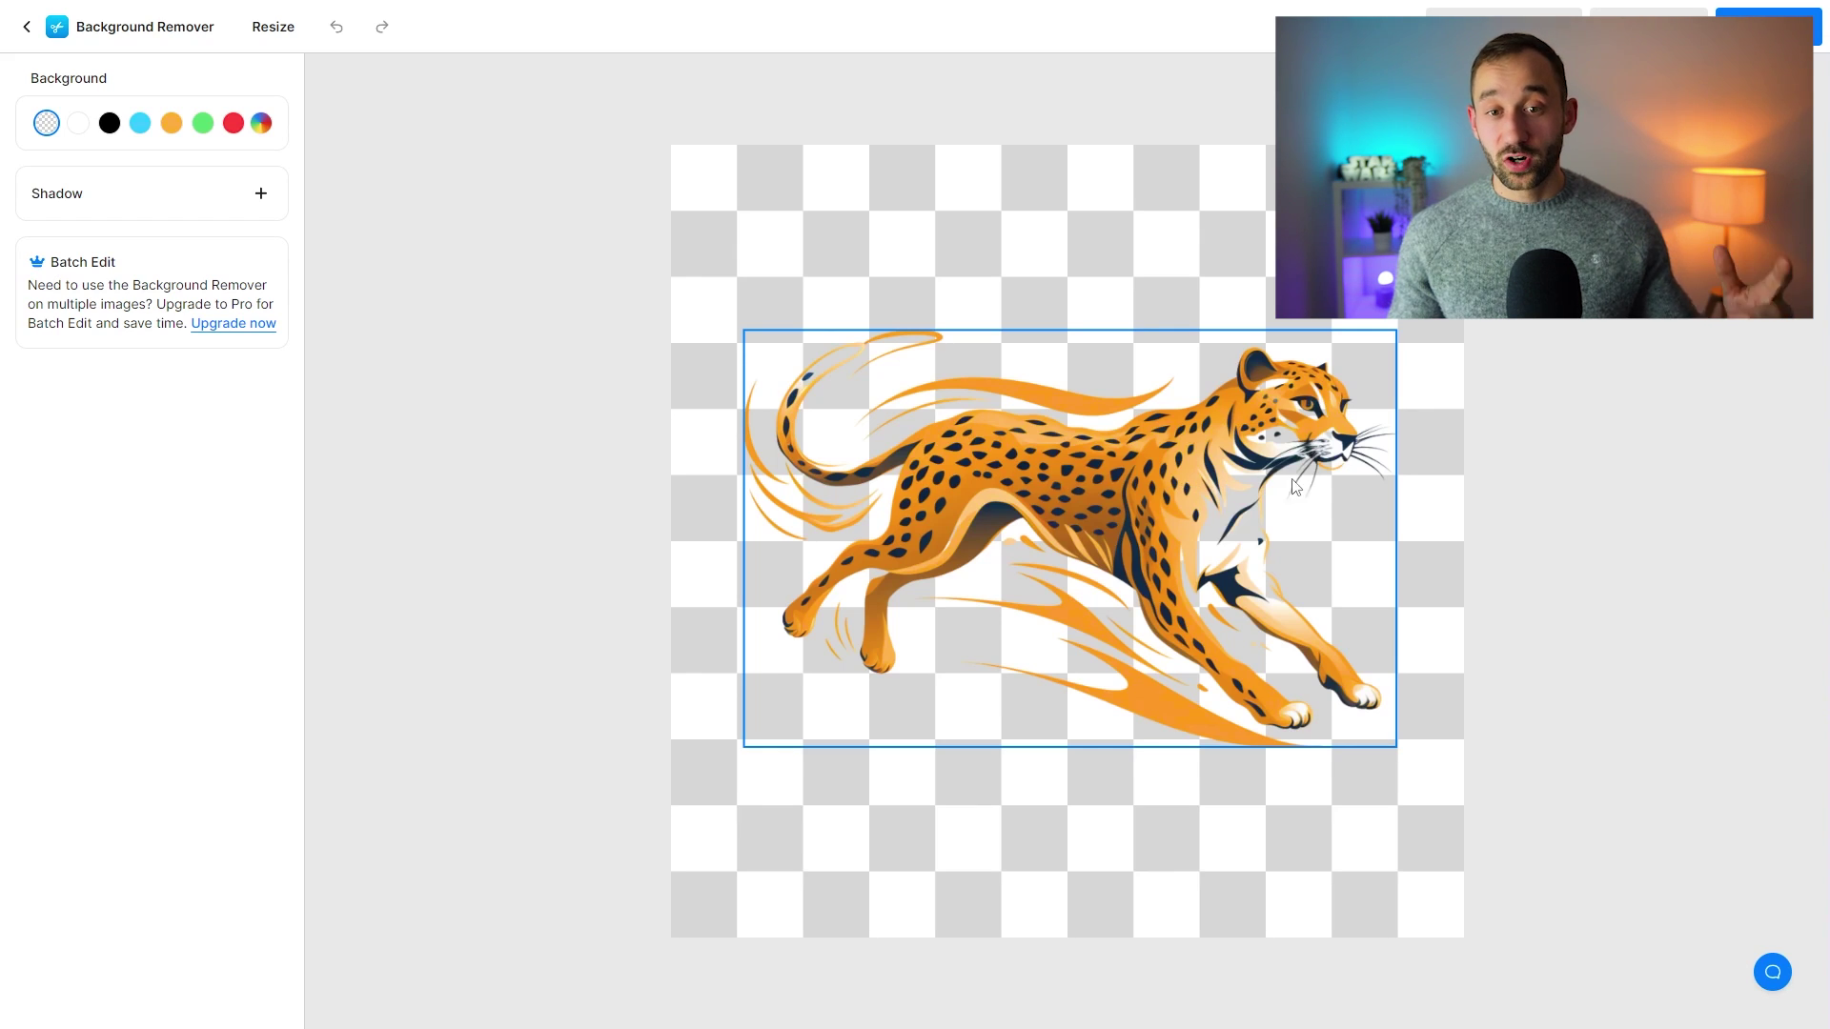
mouse_move(1155, 483)
left_mouse_down()
mouse_move(1176, 483)
mouse_move(1152, 484)
left_mouse_up()
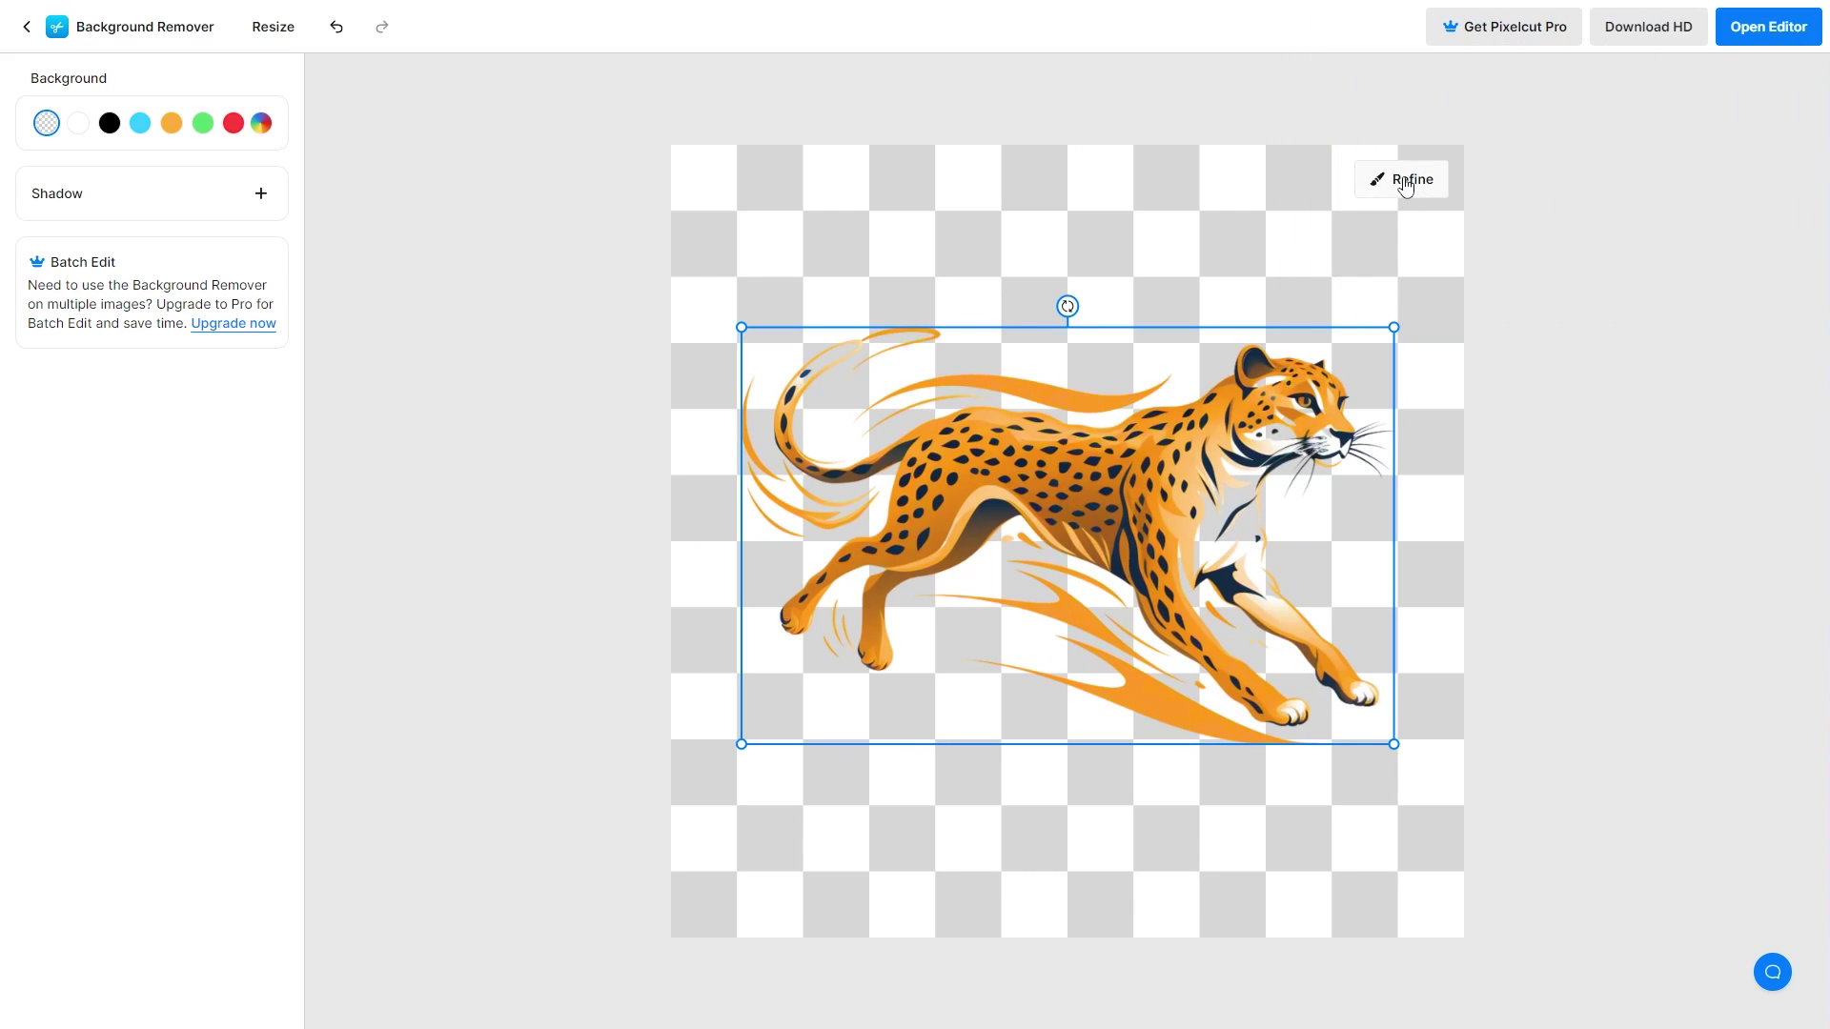
- In Refine, zoom in and use Restore to bring back the cheetah's dark neck stripe
left_click(1401, 178)
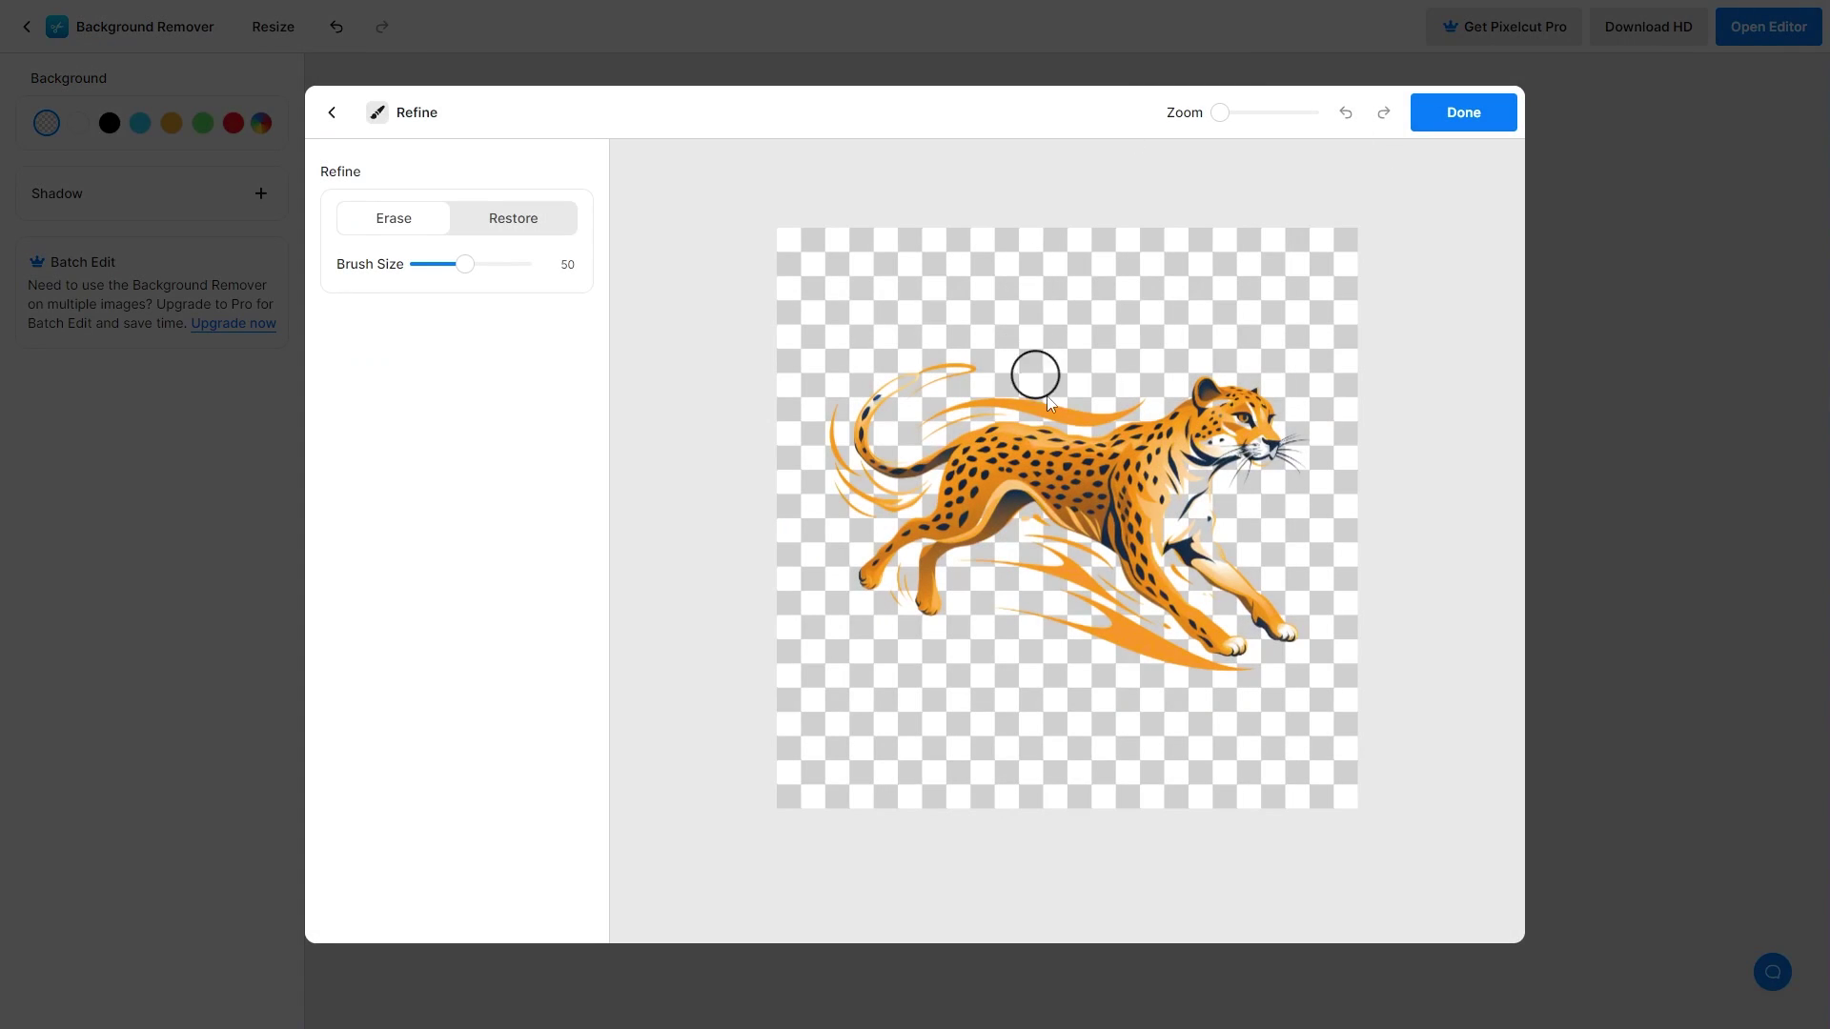
left_click_drag(1221, 112, 1276, 67)
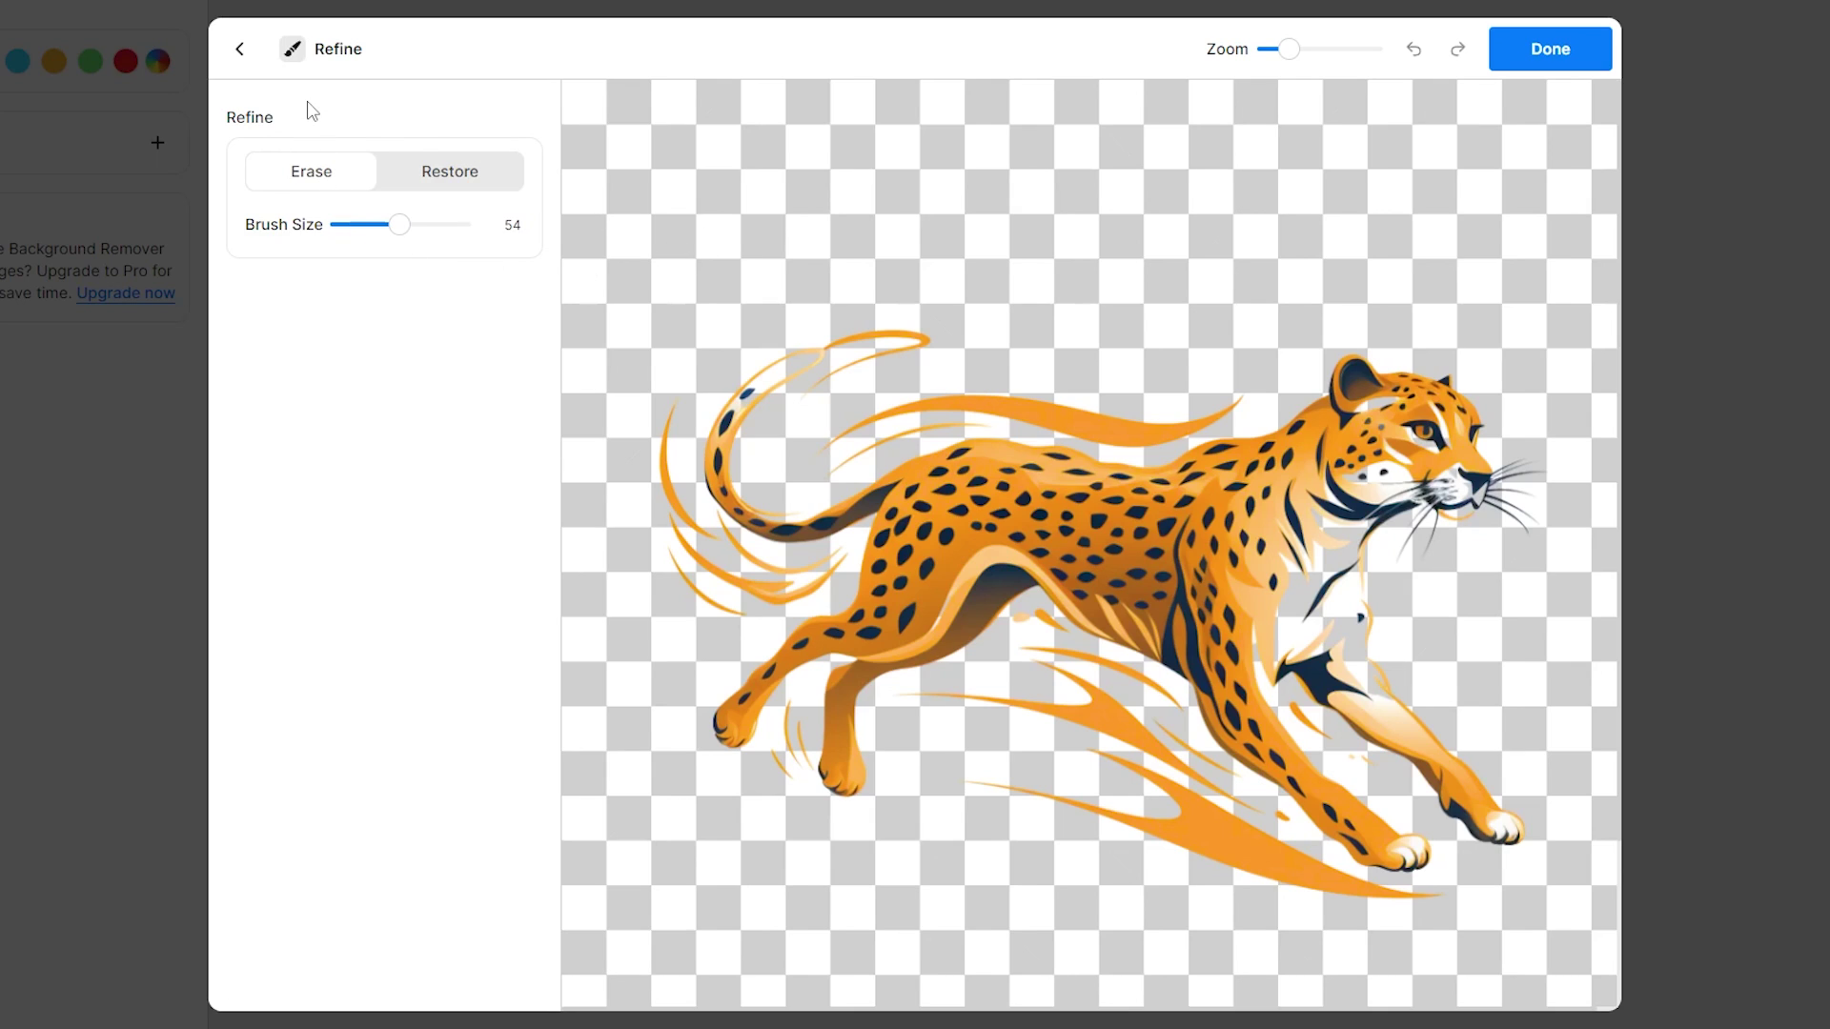
left_click(450, 183)
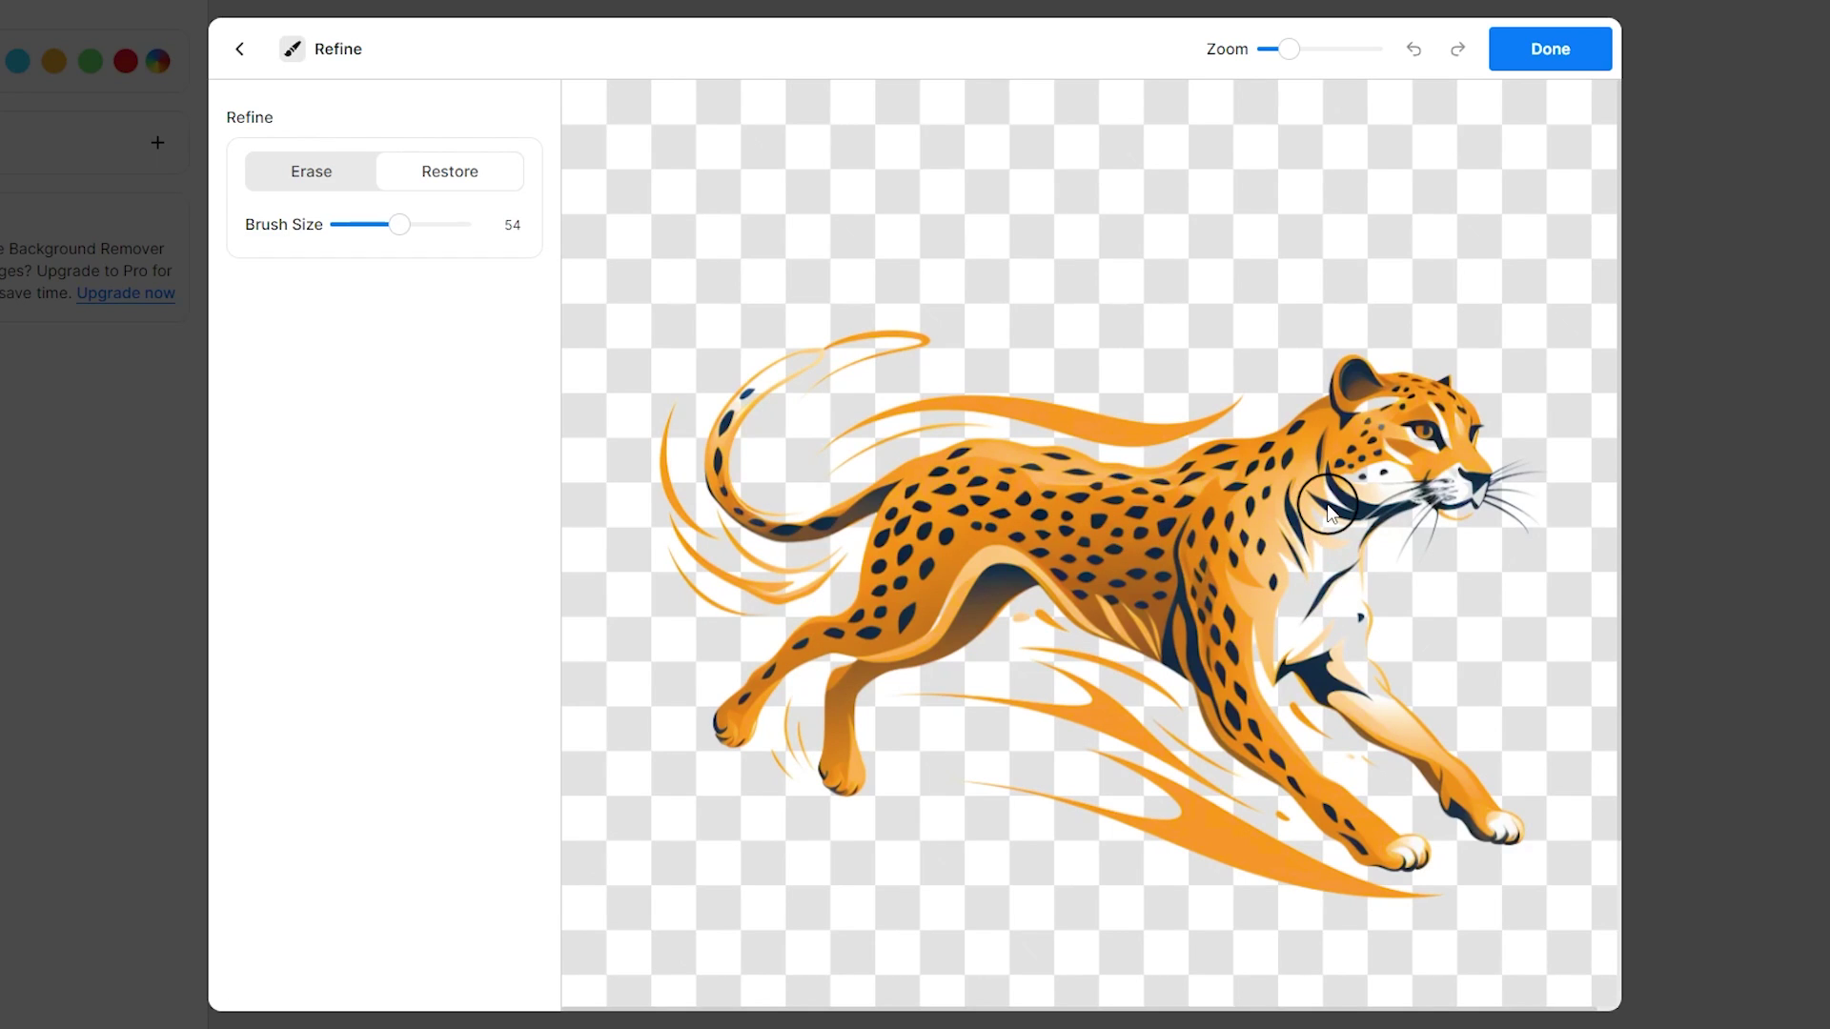
mouse_move(1331, 502)
left_mouse_down()
mouse_move(1279, 627)
mouse_move(1318, 606)
left_mouse_up()
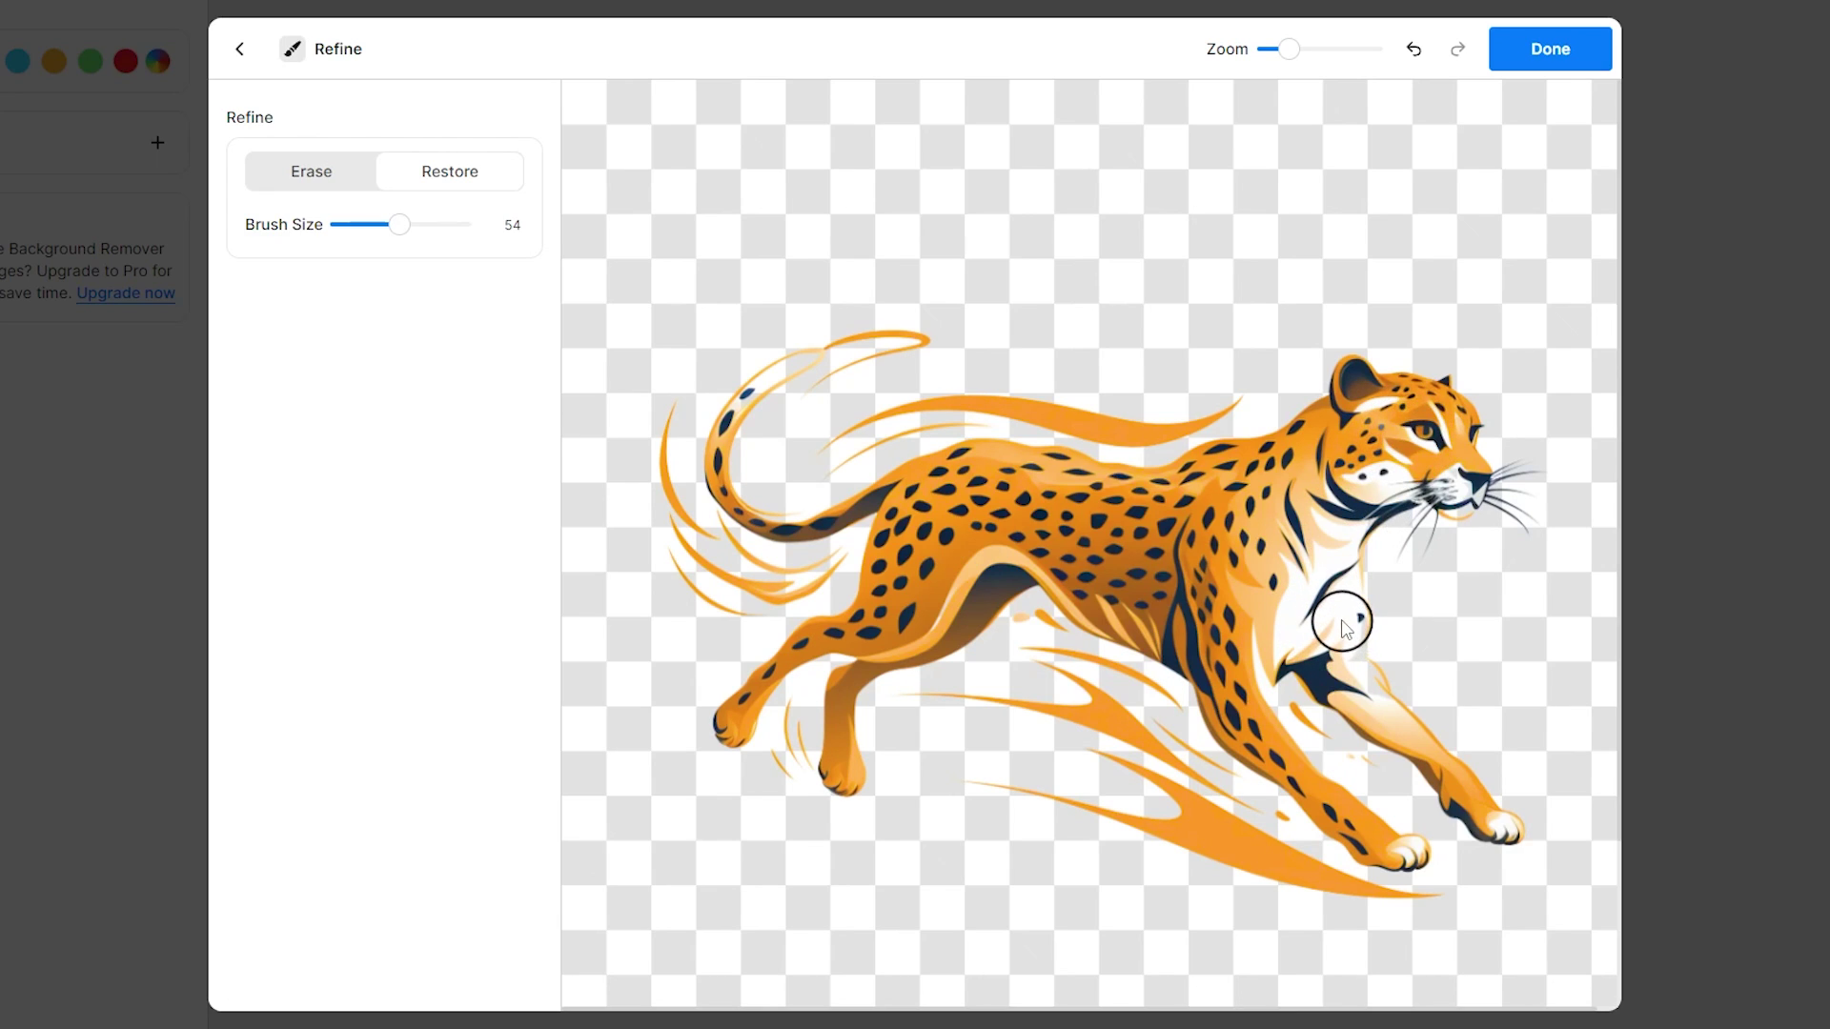
left_click(1302, 49)
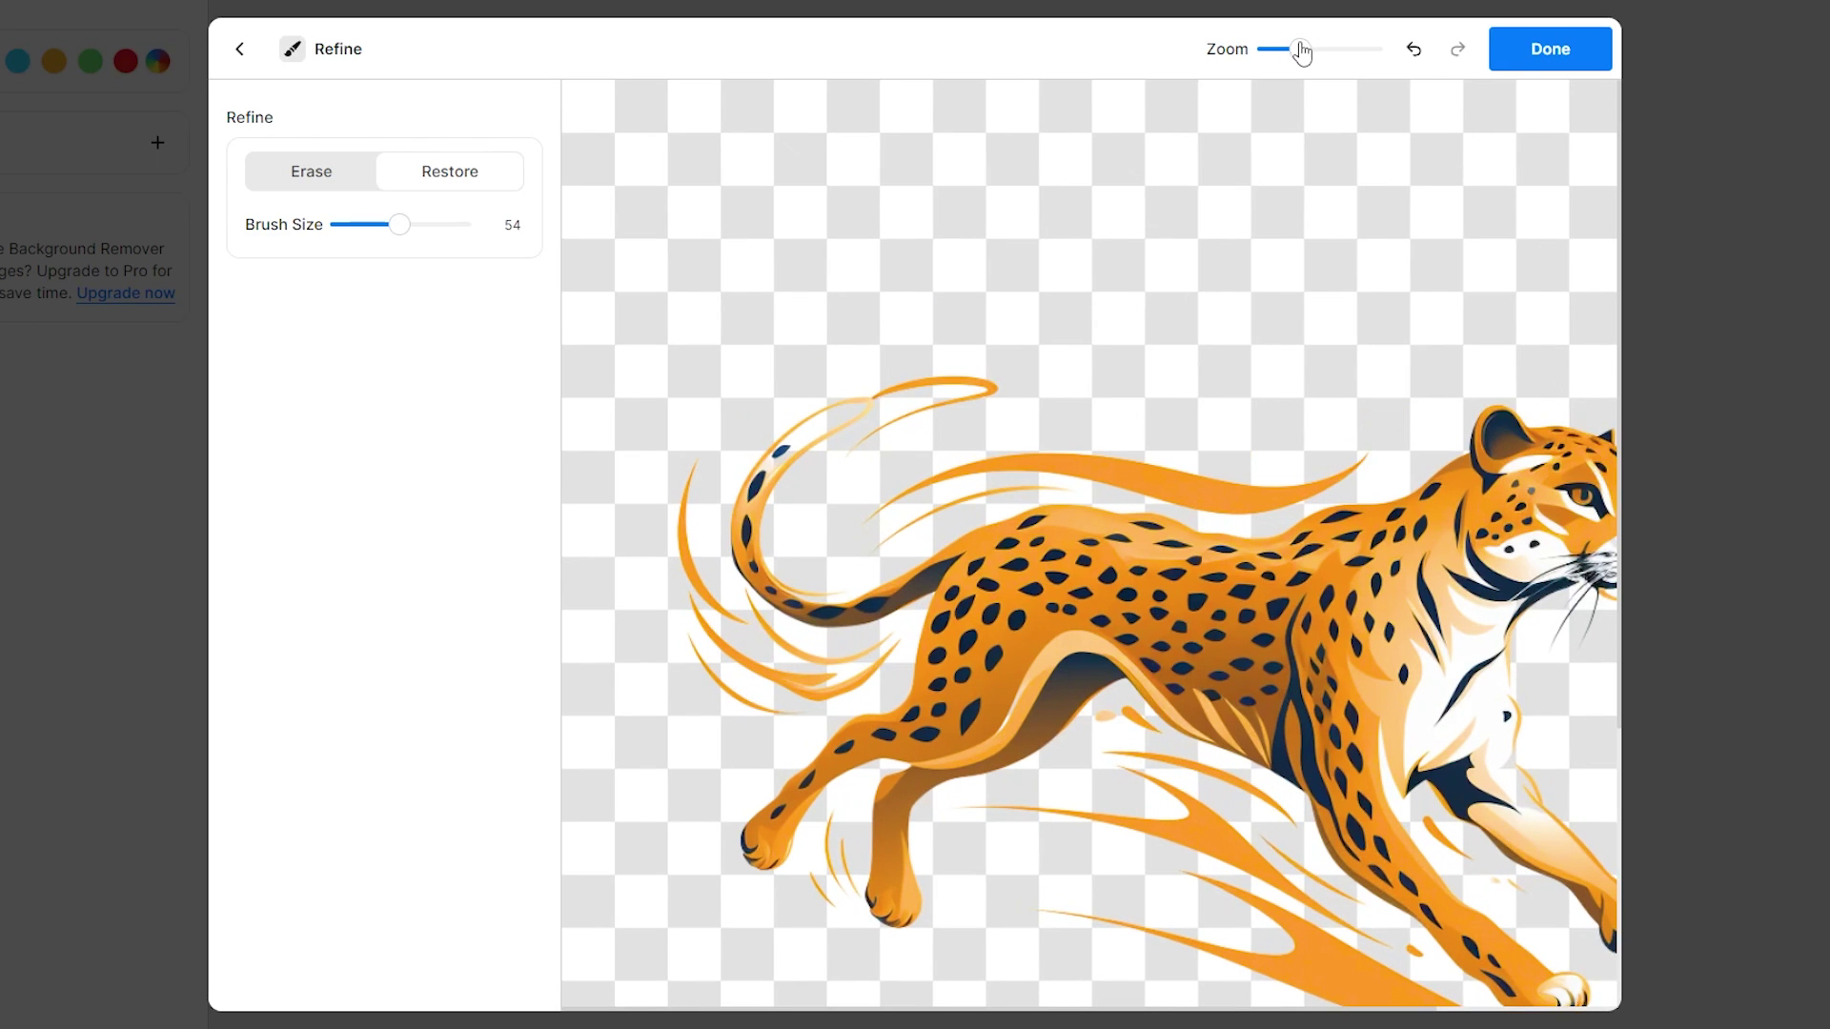
left_click_drag(1216, 286, 1259, 317)
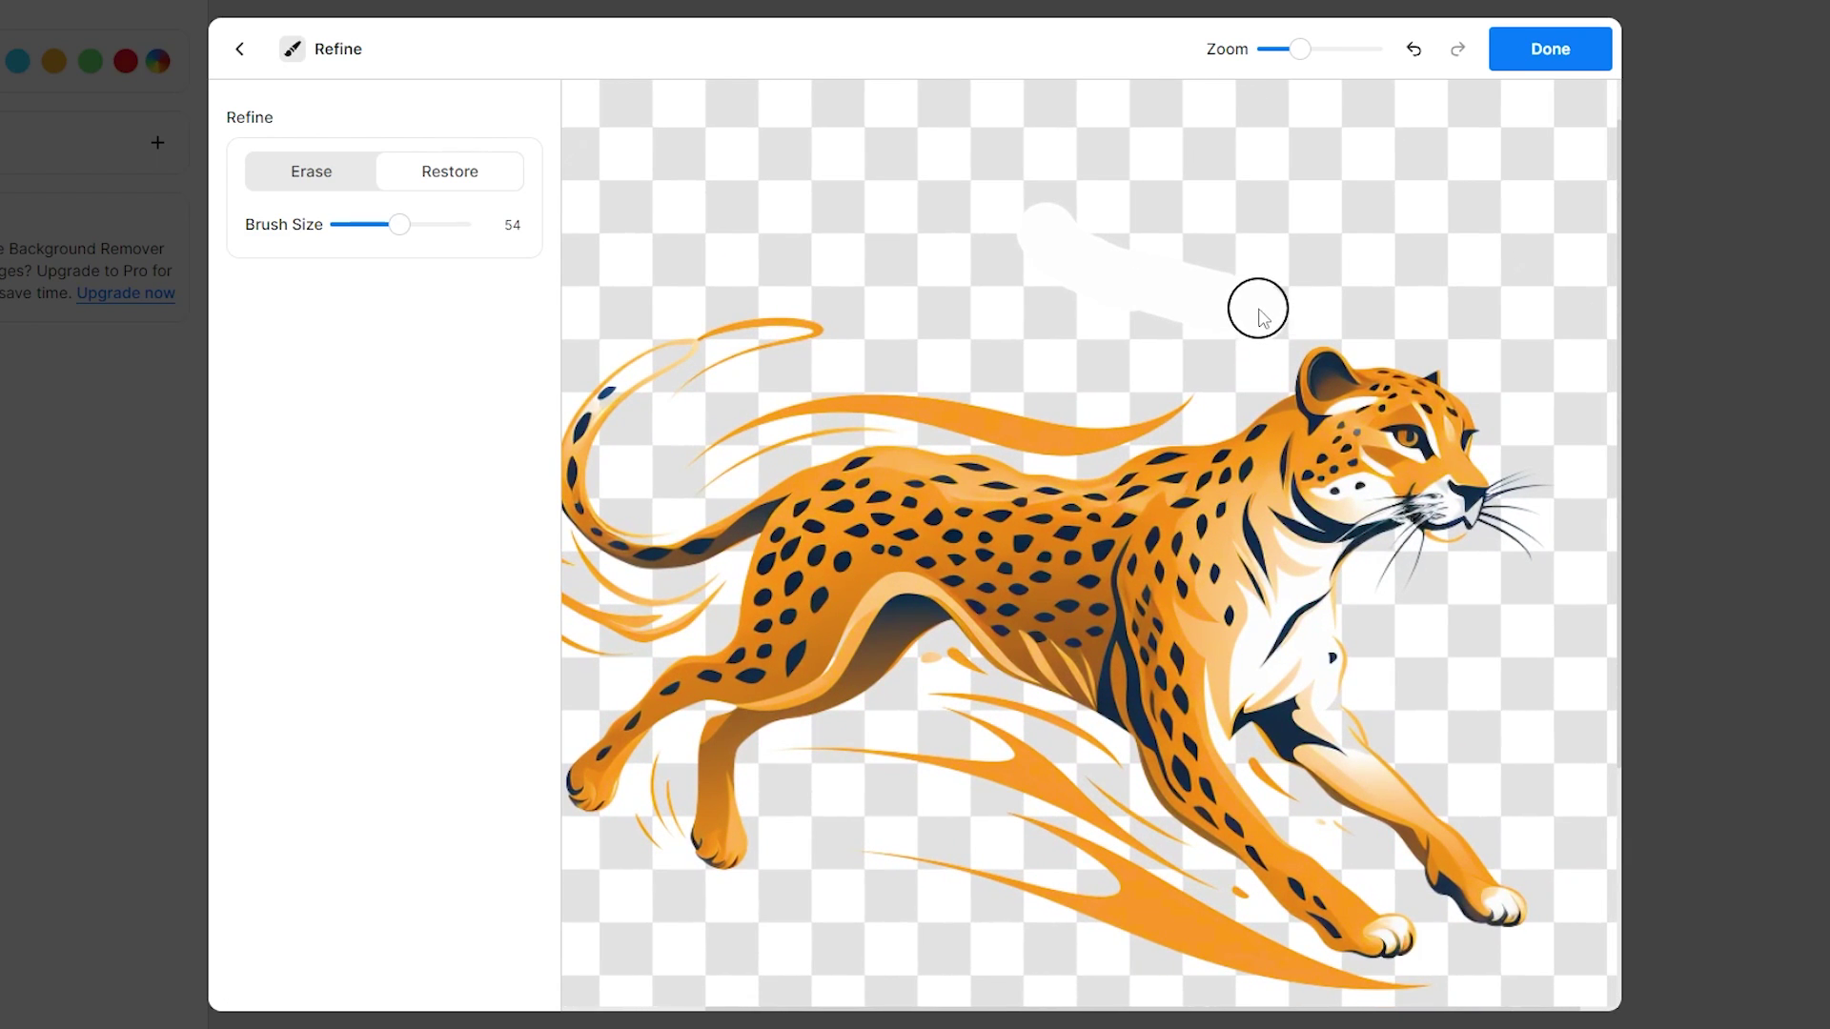
- Use Erase to brush away the stray white smudges above the cheetah's head
left_click(357, 184)
mouse_move(1124, 261)
left_mouse_down()
mouse_move(1009, 245)
mouse_move(1287, 259)
left_mouse_up()
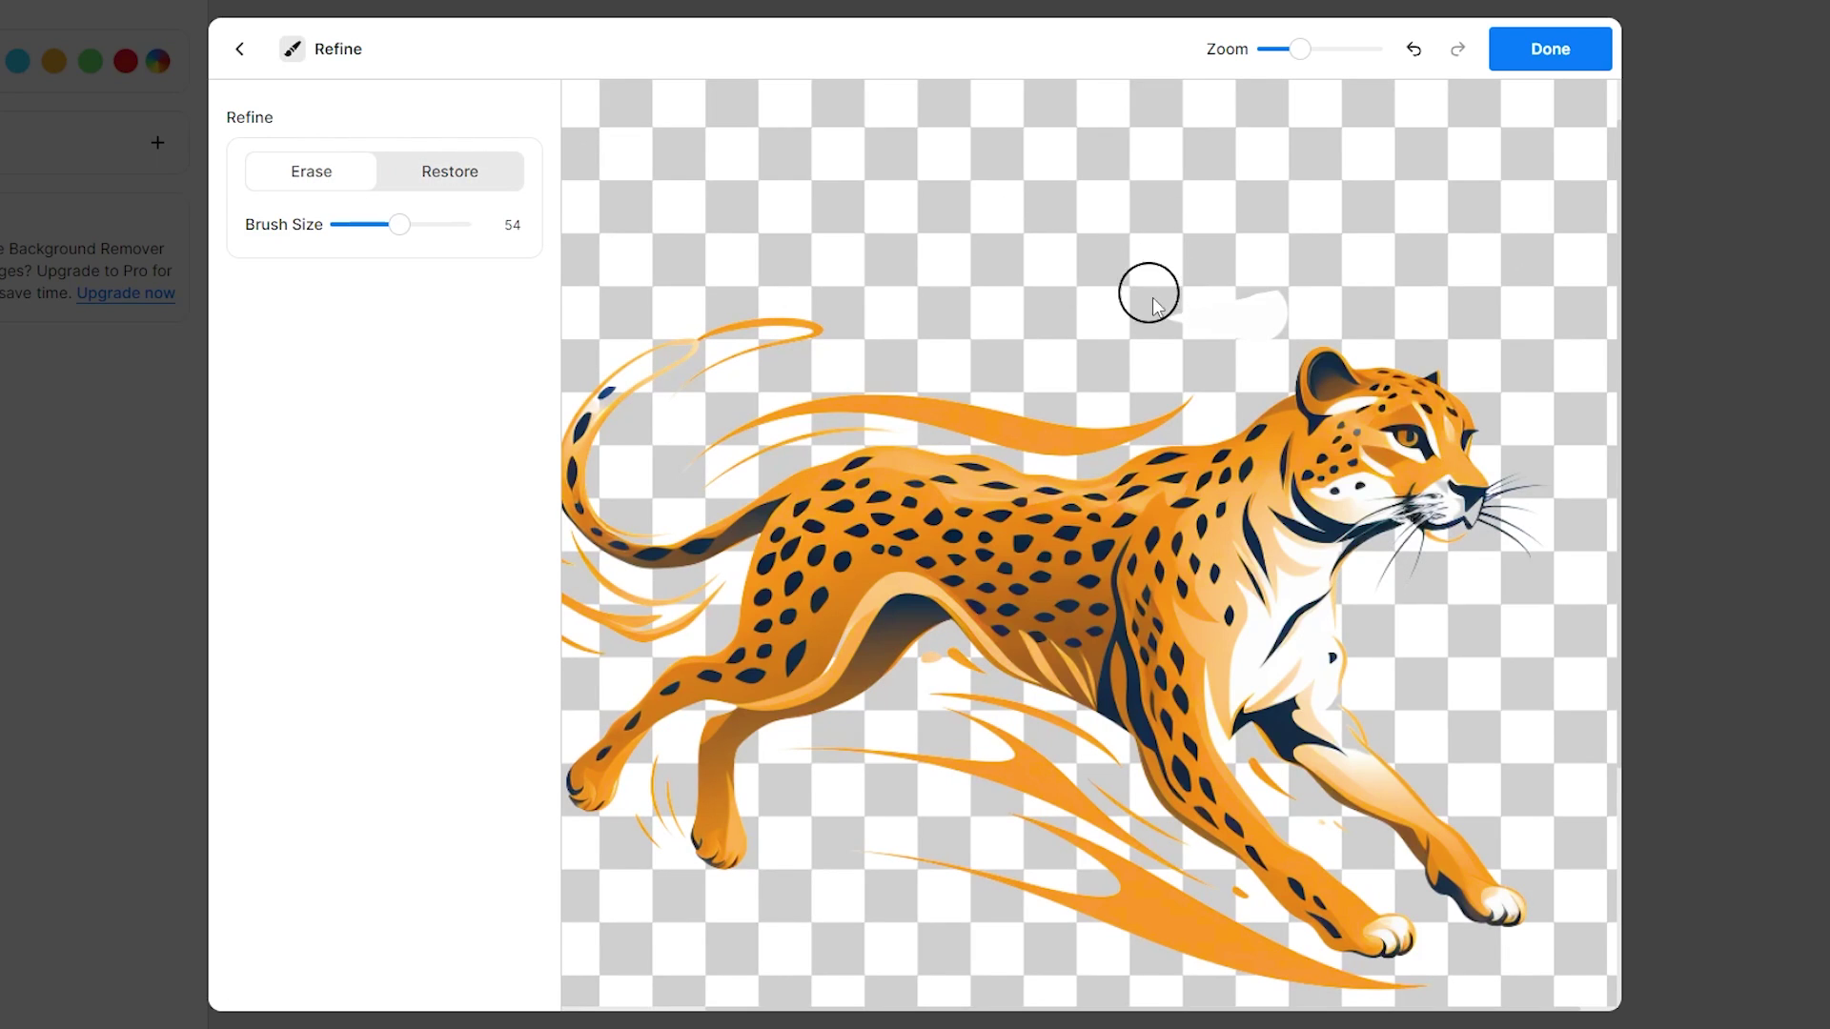
left_click_drag(1153, 305, 1282, 303)
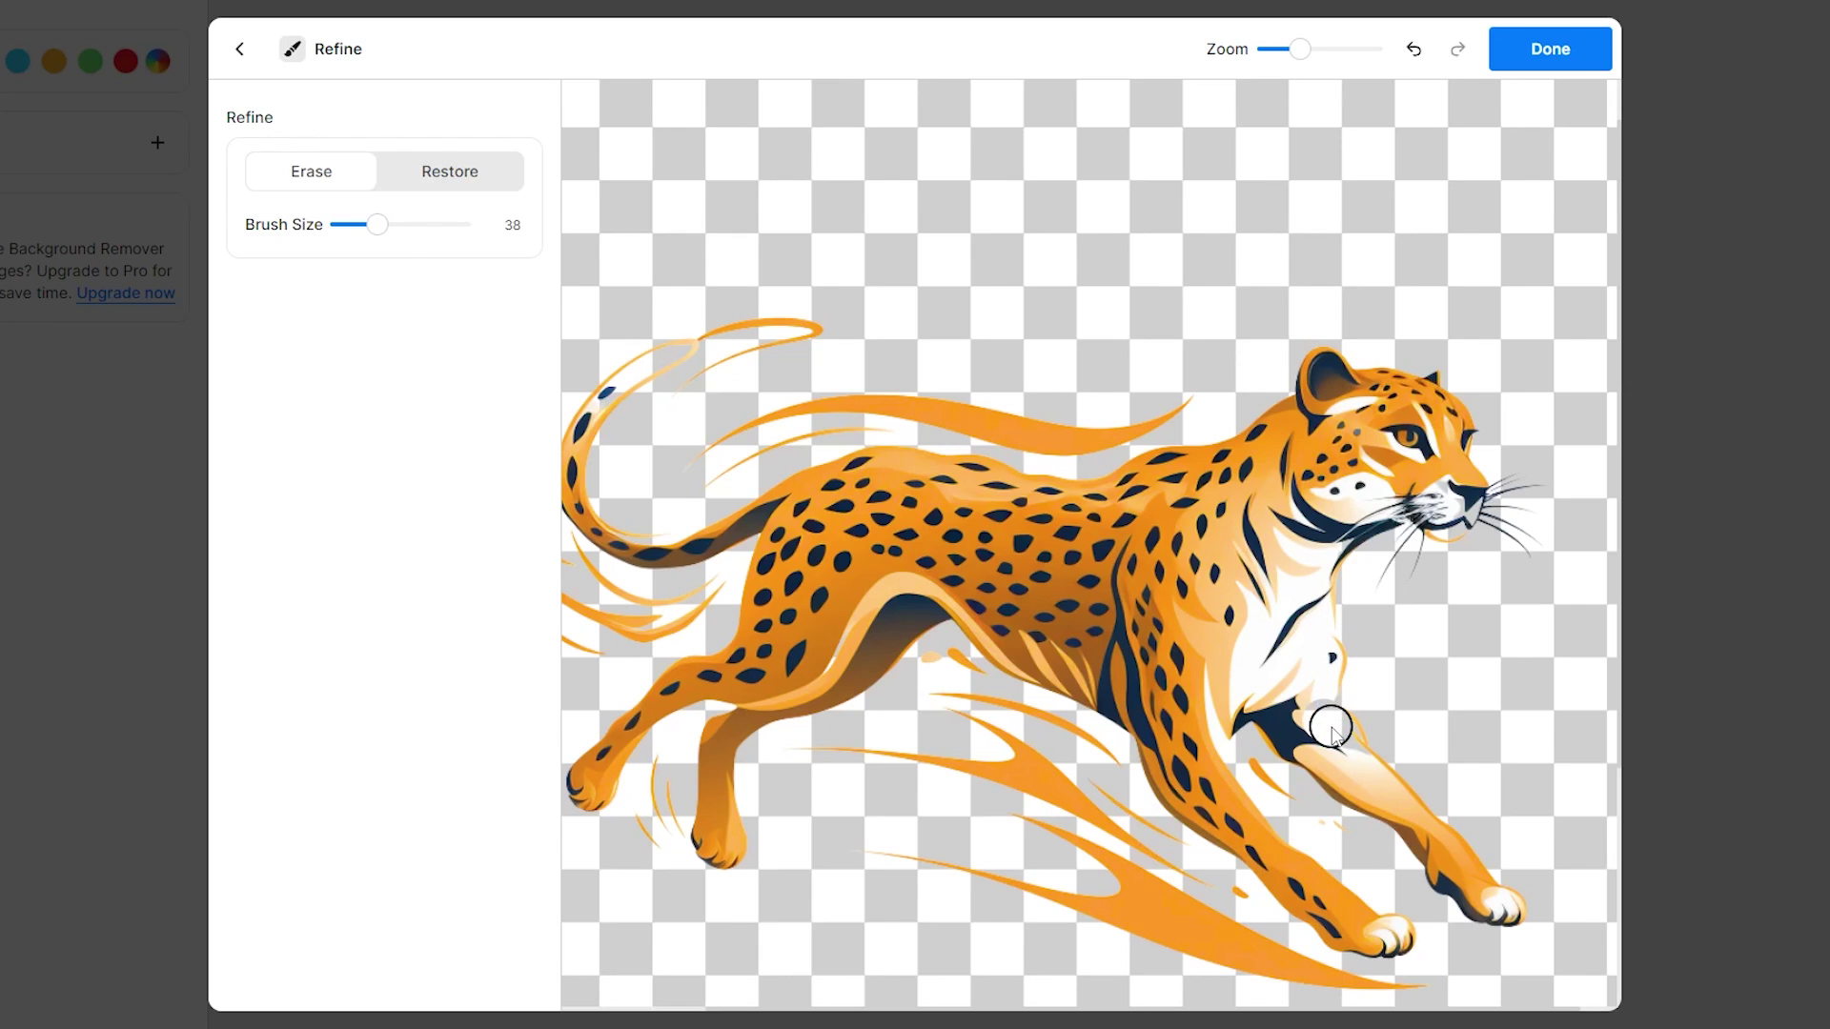
left_click(505, 179)
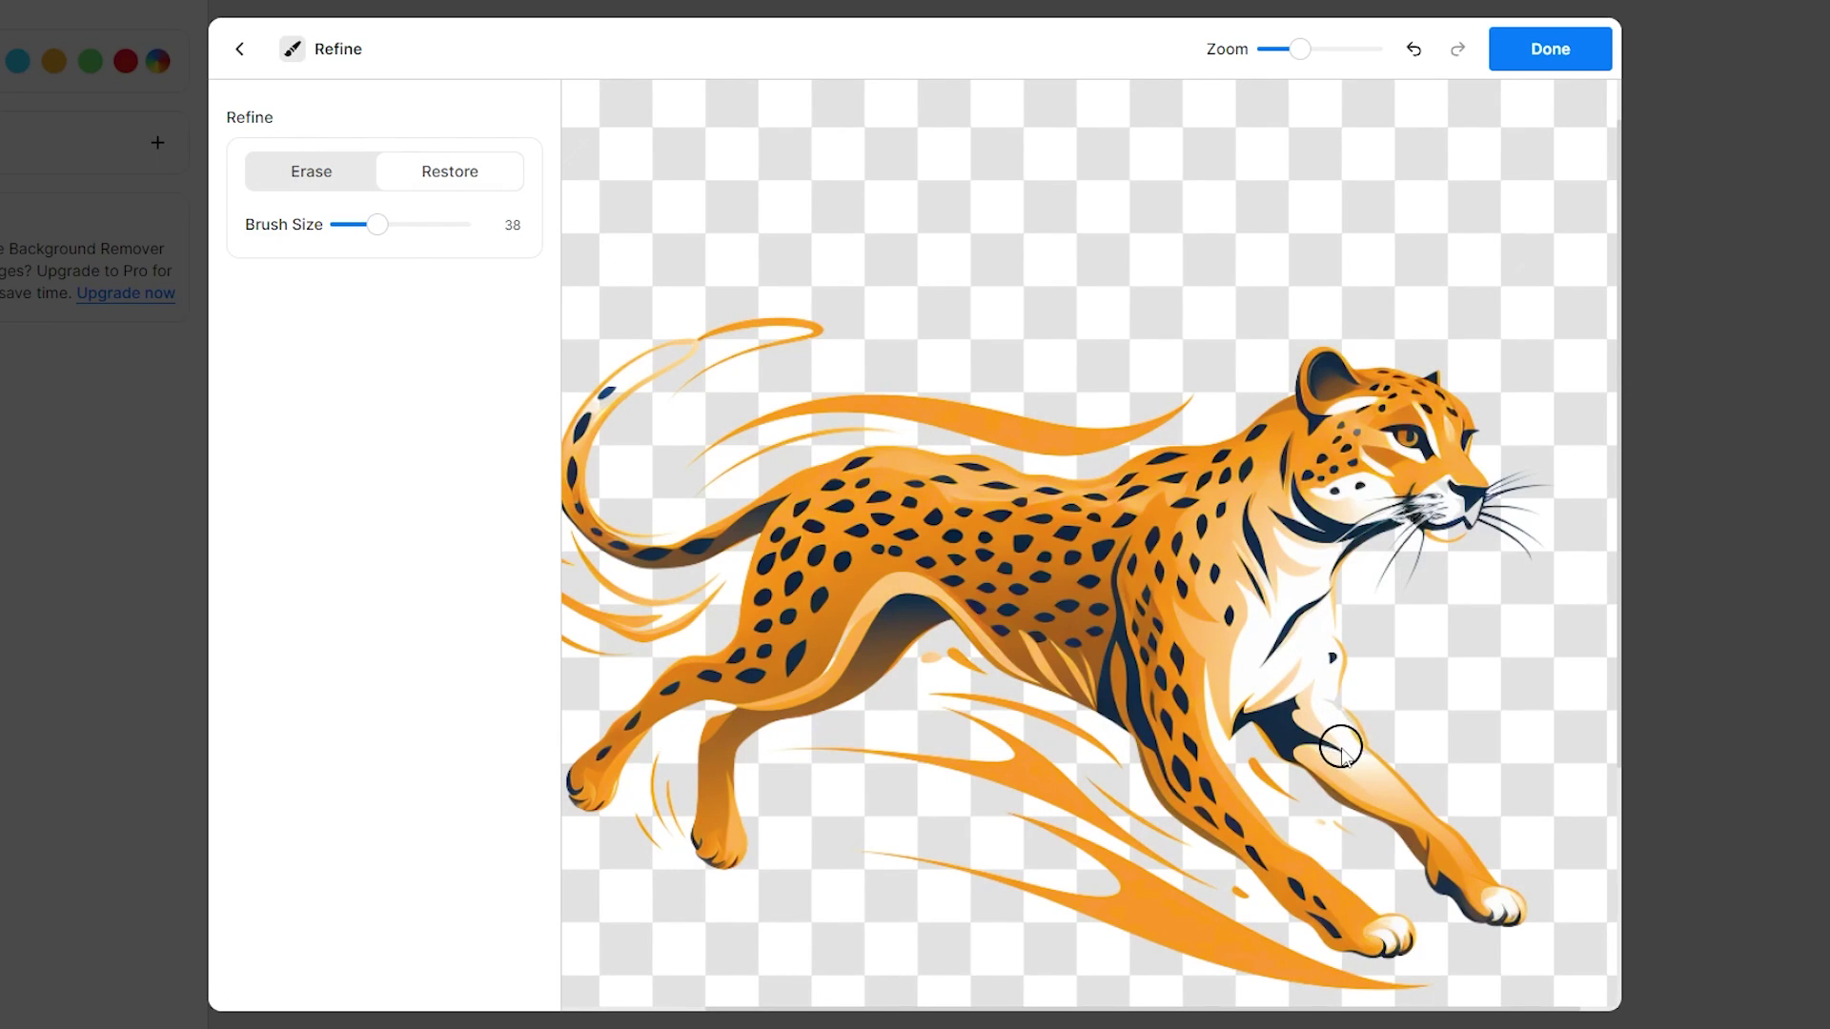
left_click(337, 184)
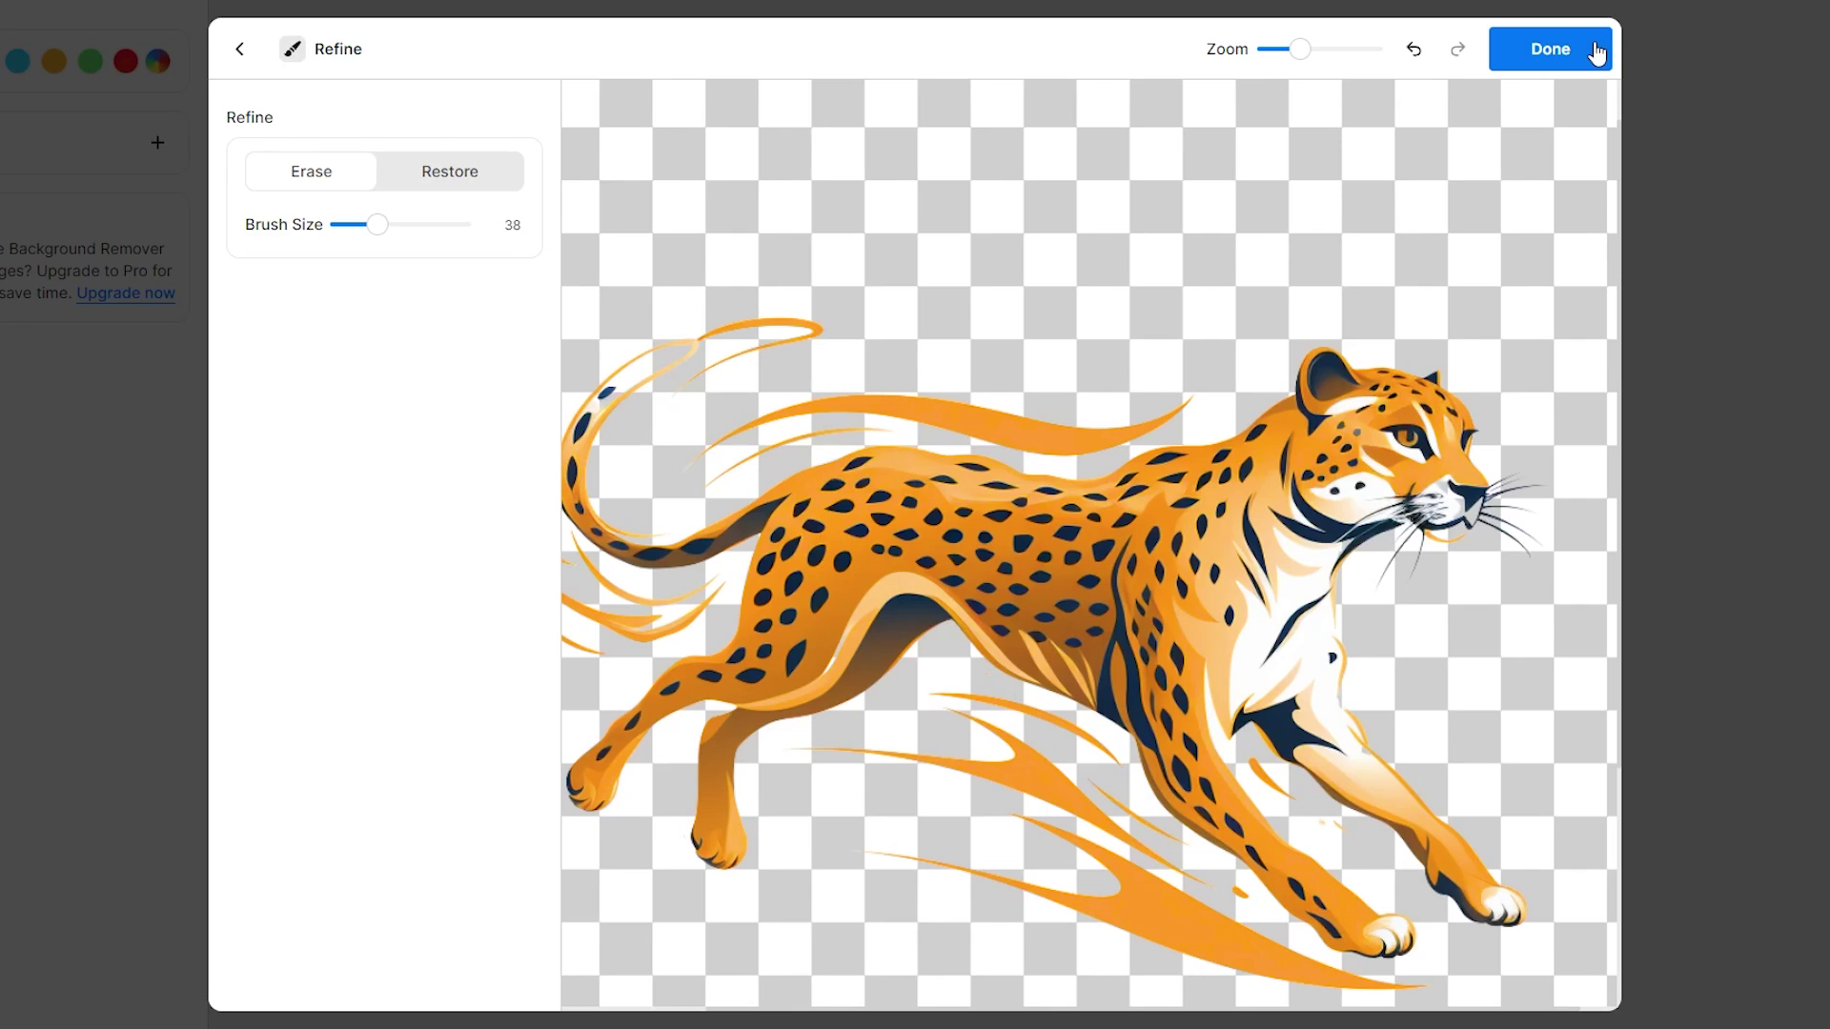
- Apply the refinements, download the cheetah cut-out in HD and dismiss the Pro upgrade popup
left_click(1564, 53)
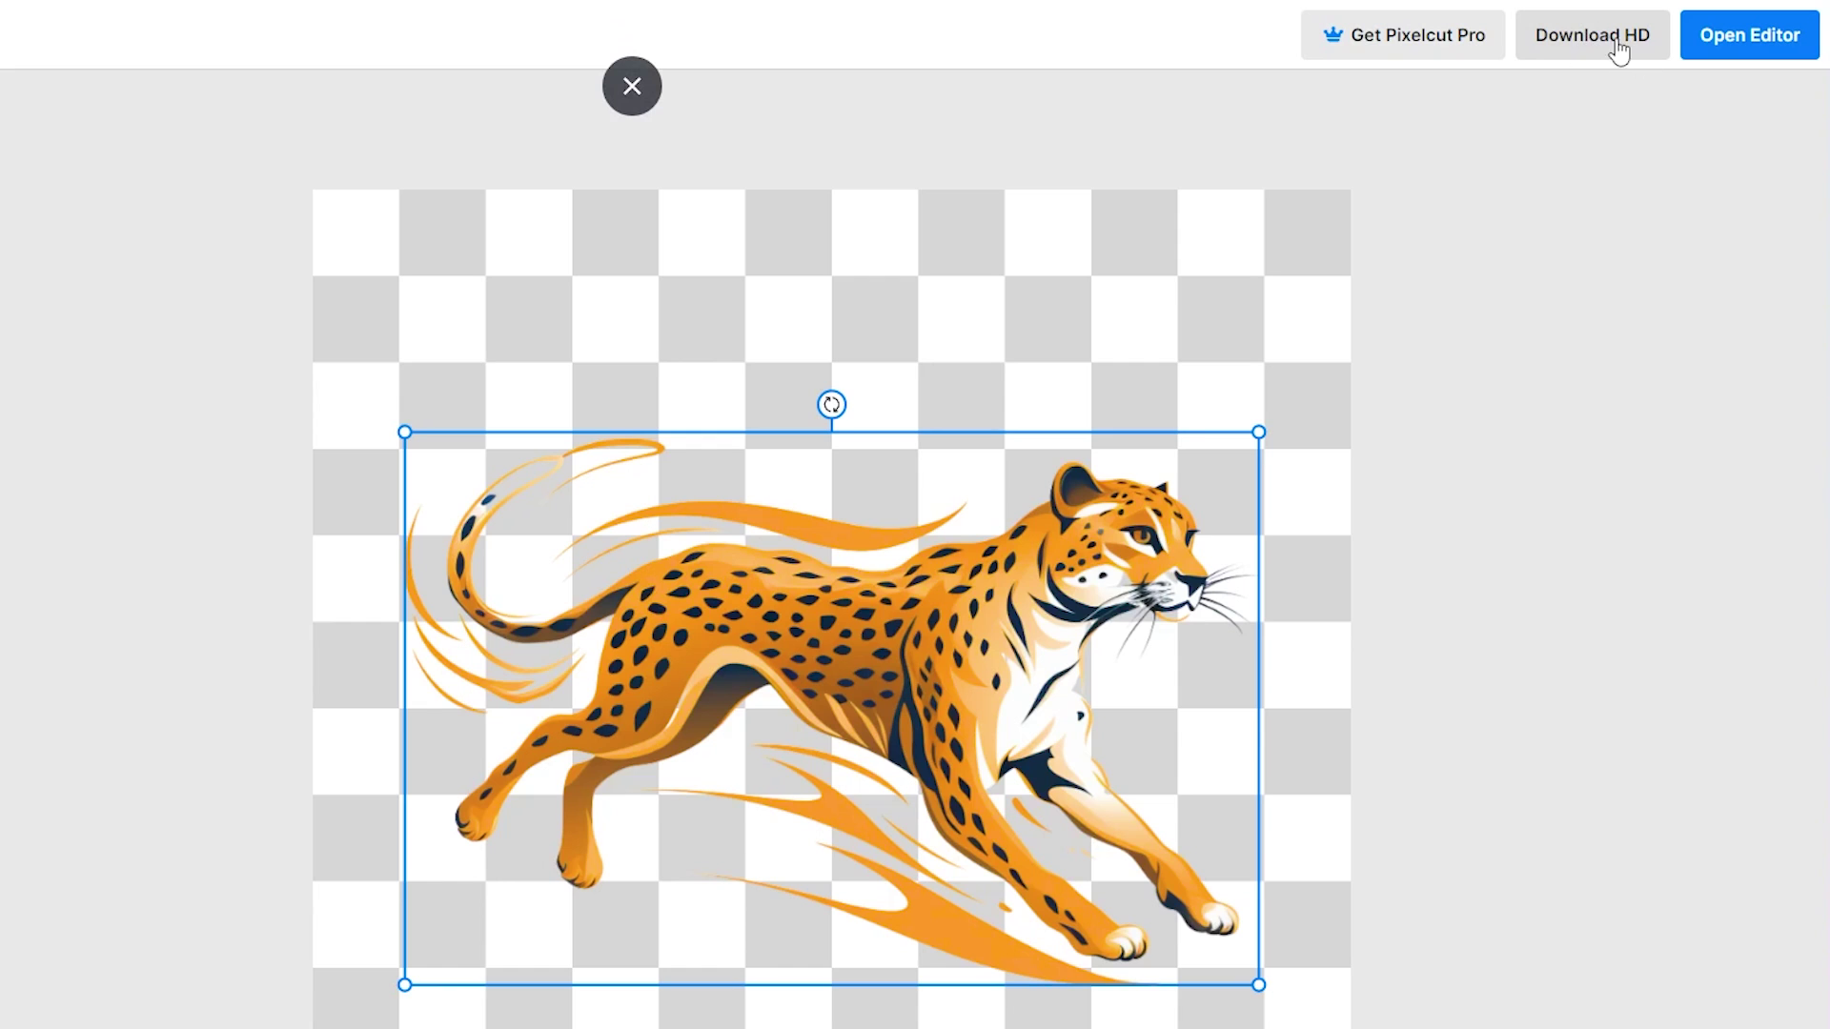
left_click(1598, 45)
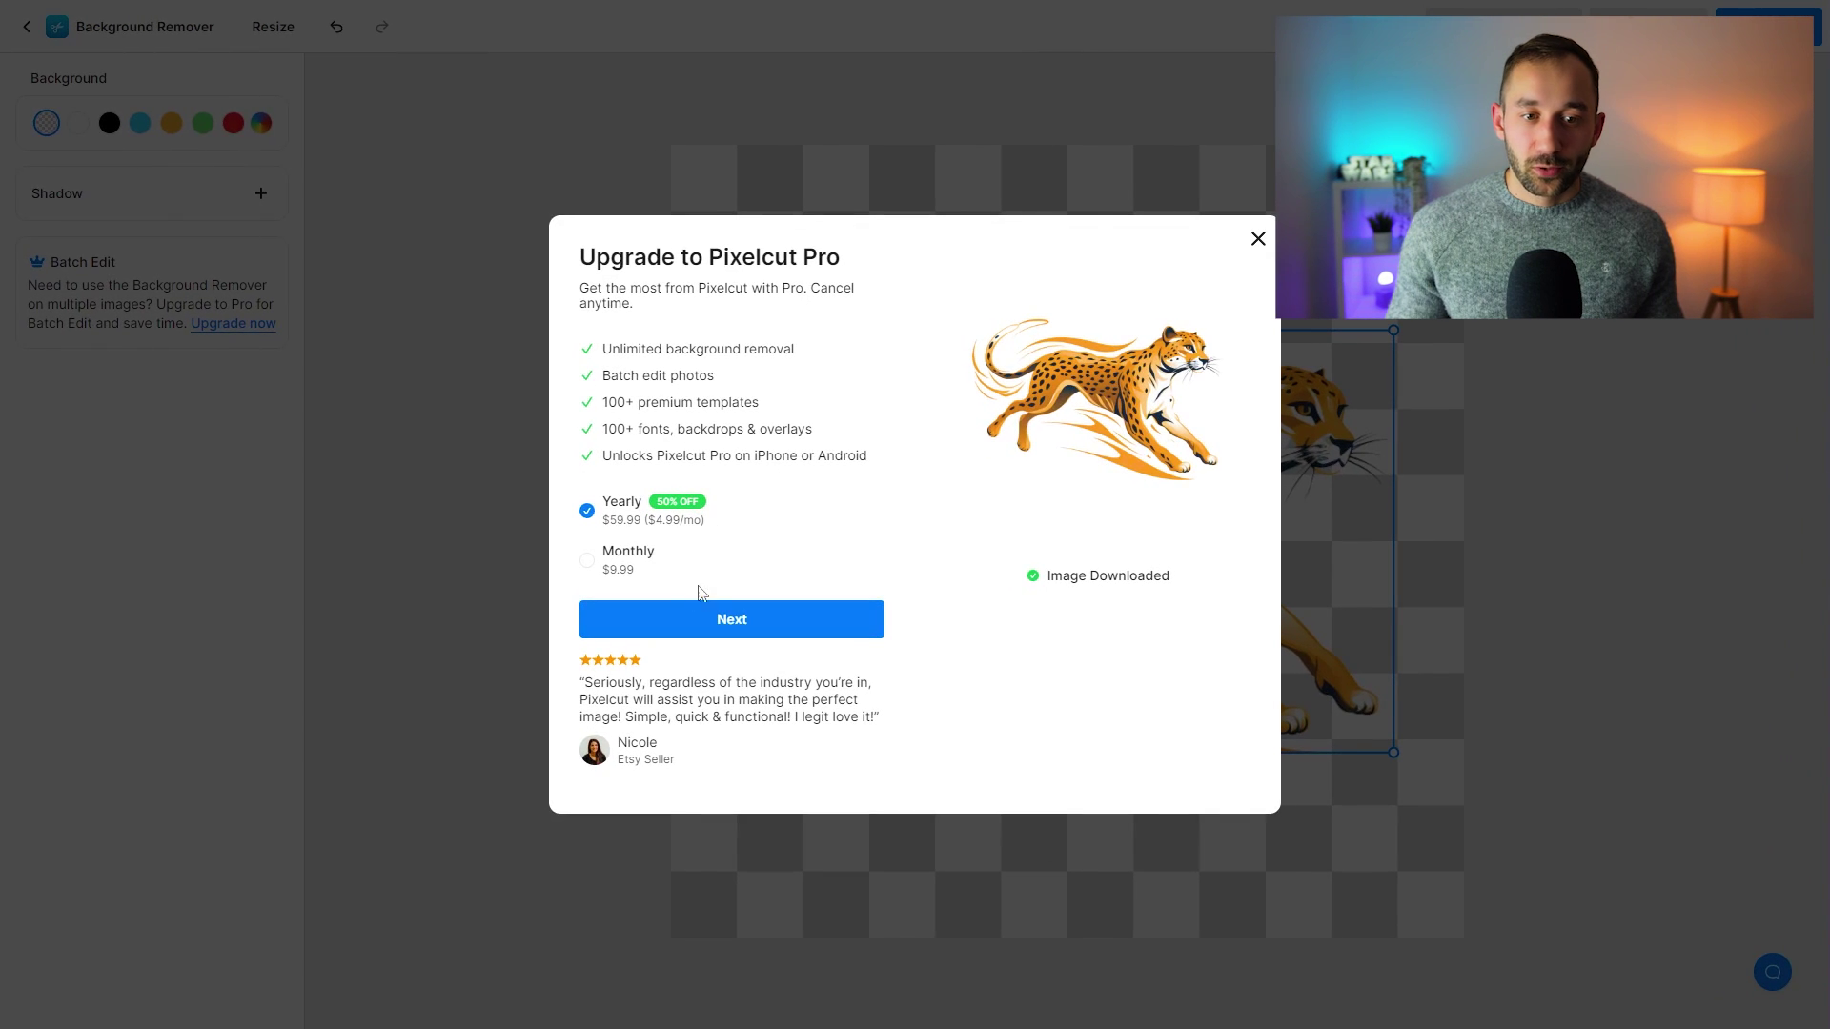
left_click(1258, 239)
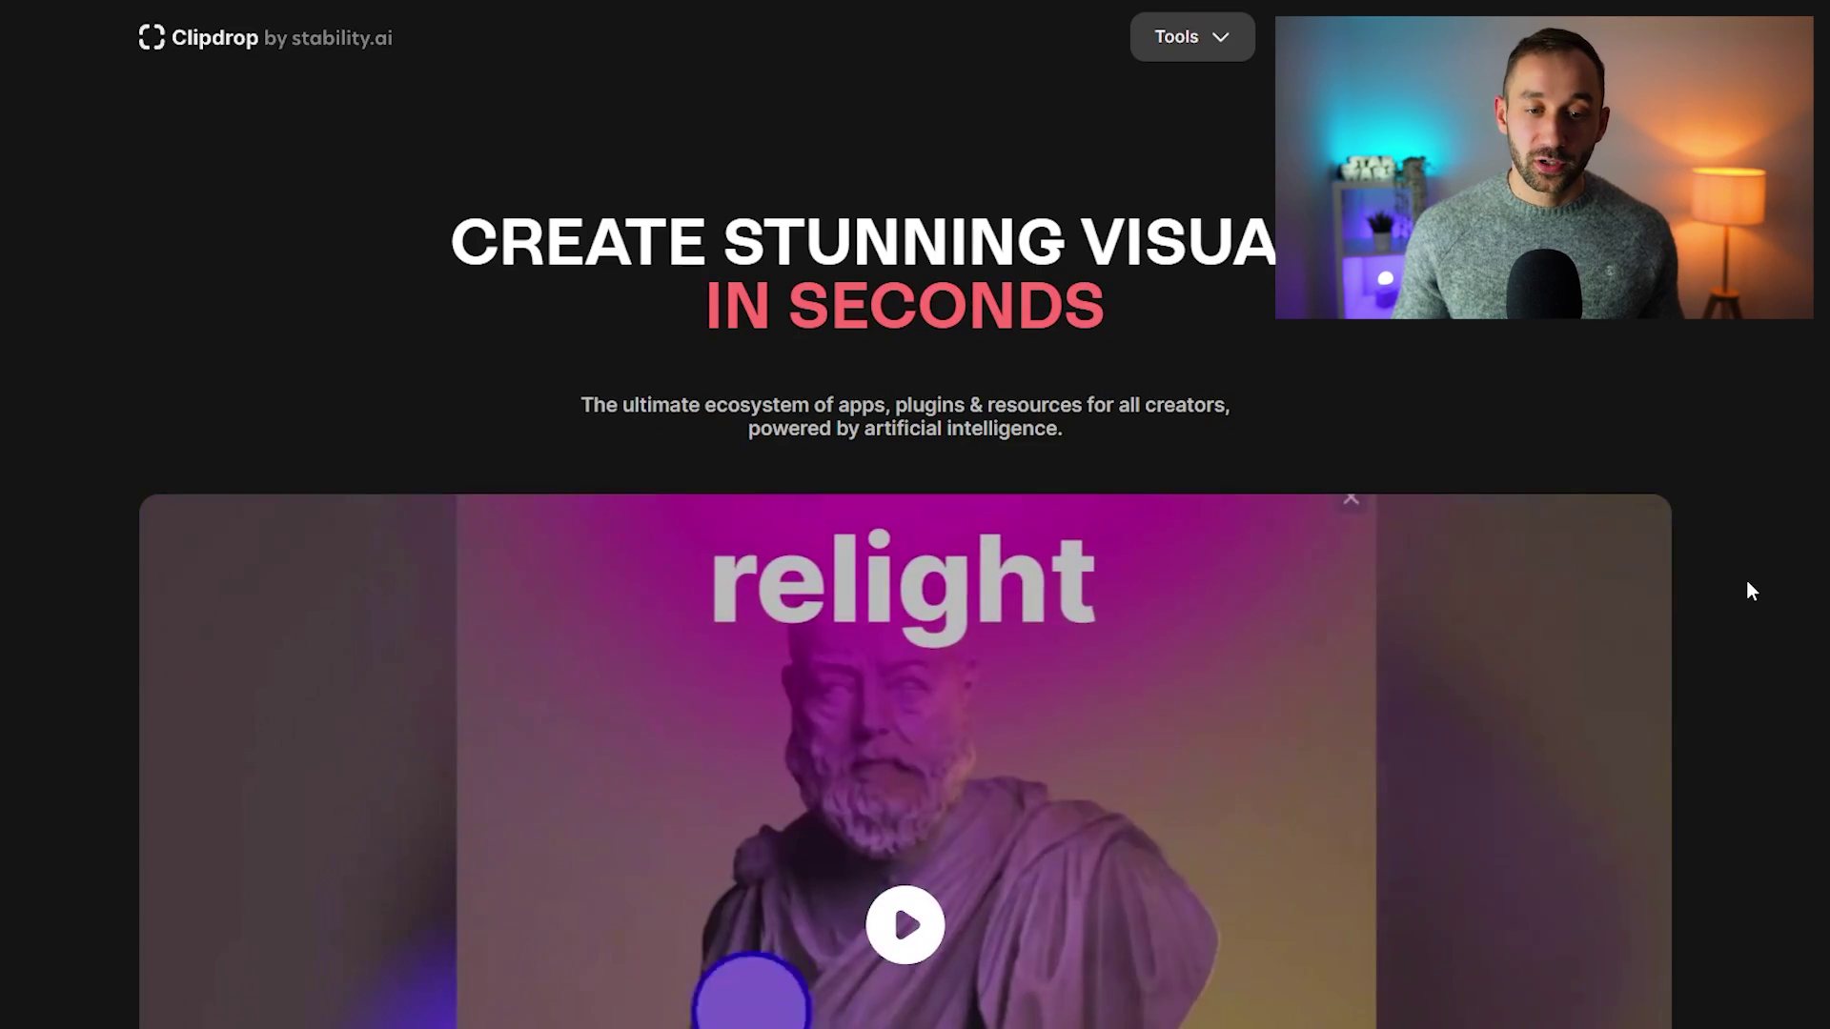
- Scroll down to Clipdrop's TOOLS grid and open Remove Background
scroll(1301, 401, "down", 6)
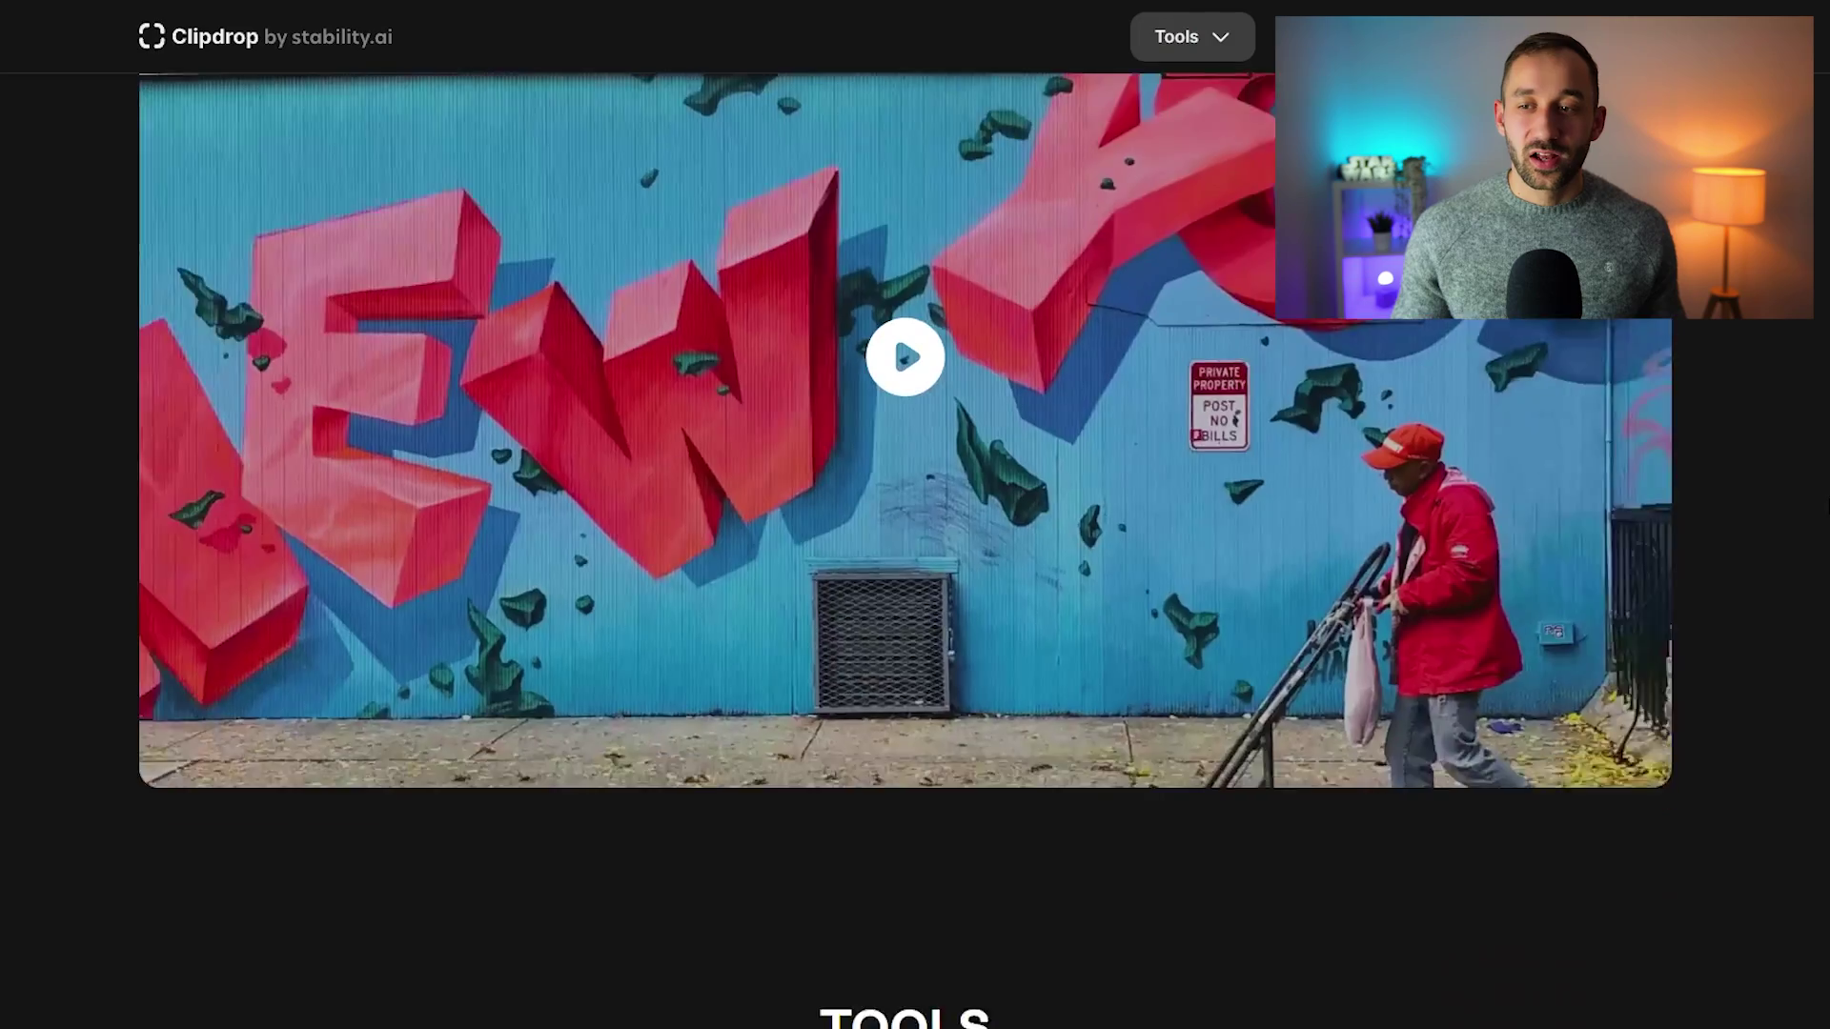
scroll(671, 544, "down", 1)
scroll(671, 544, "down", 2)
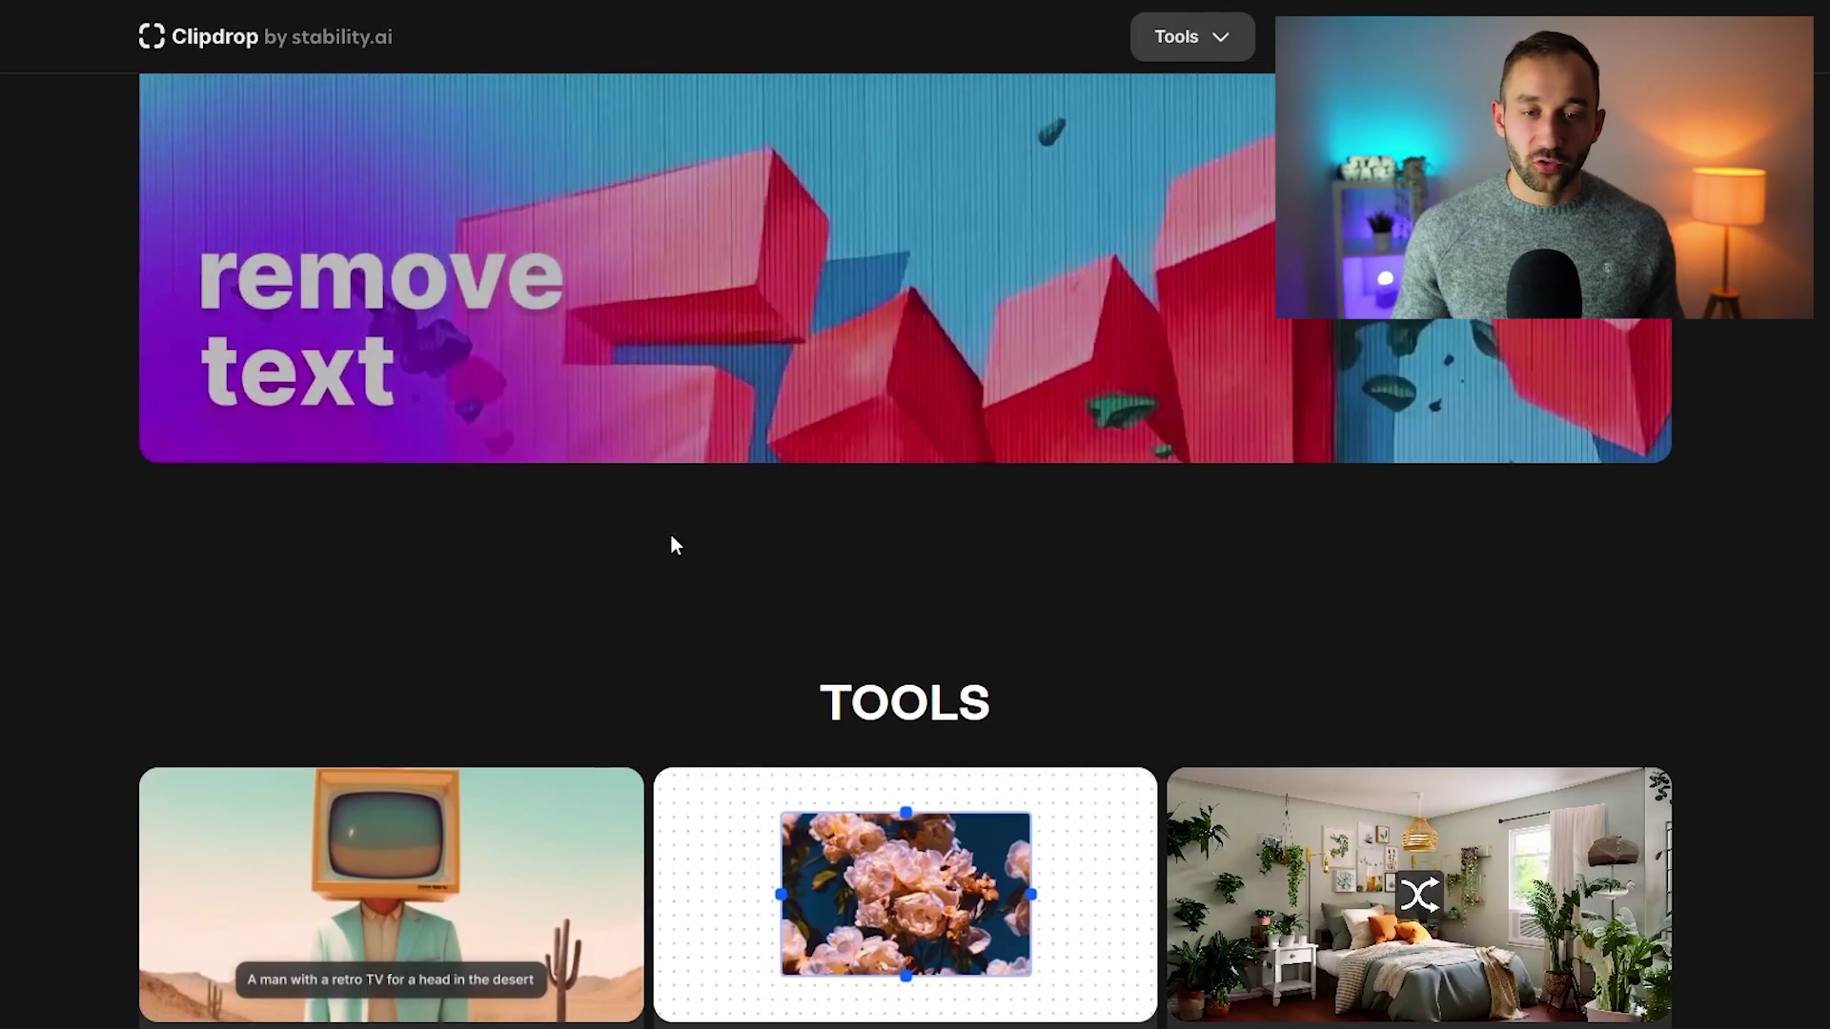
scroll(42, 648, "down", 5)
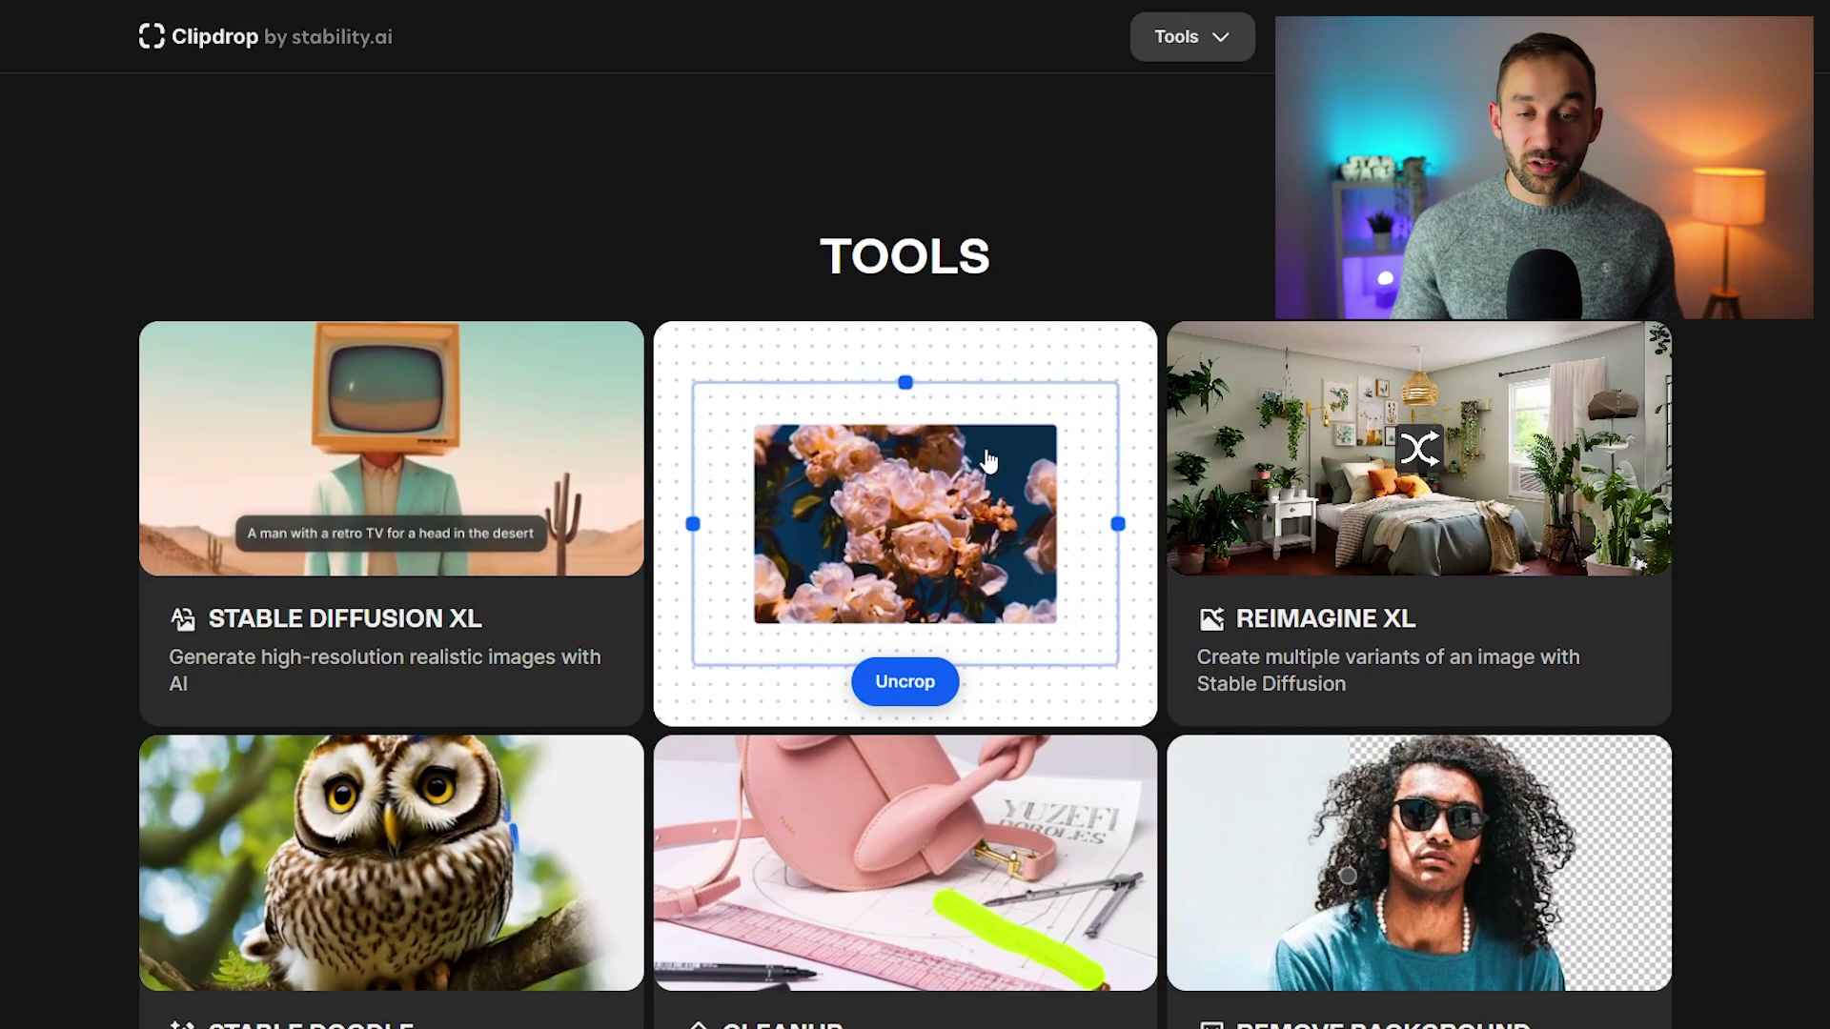
scroll(987, 461, "down", 1)
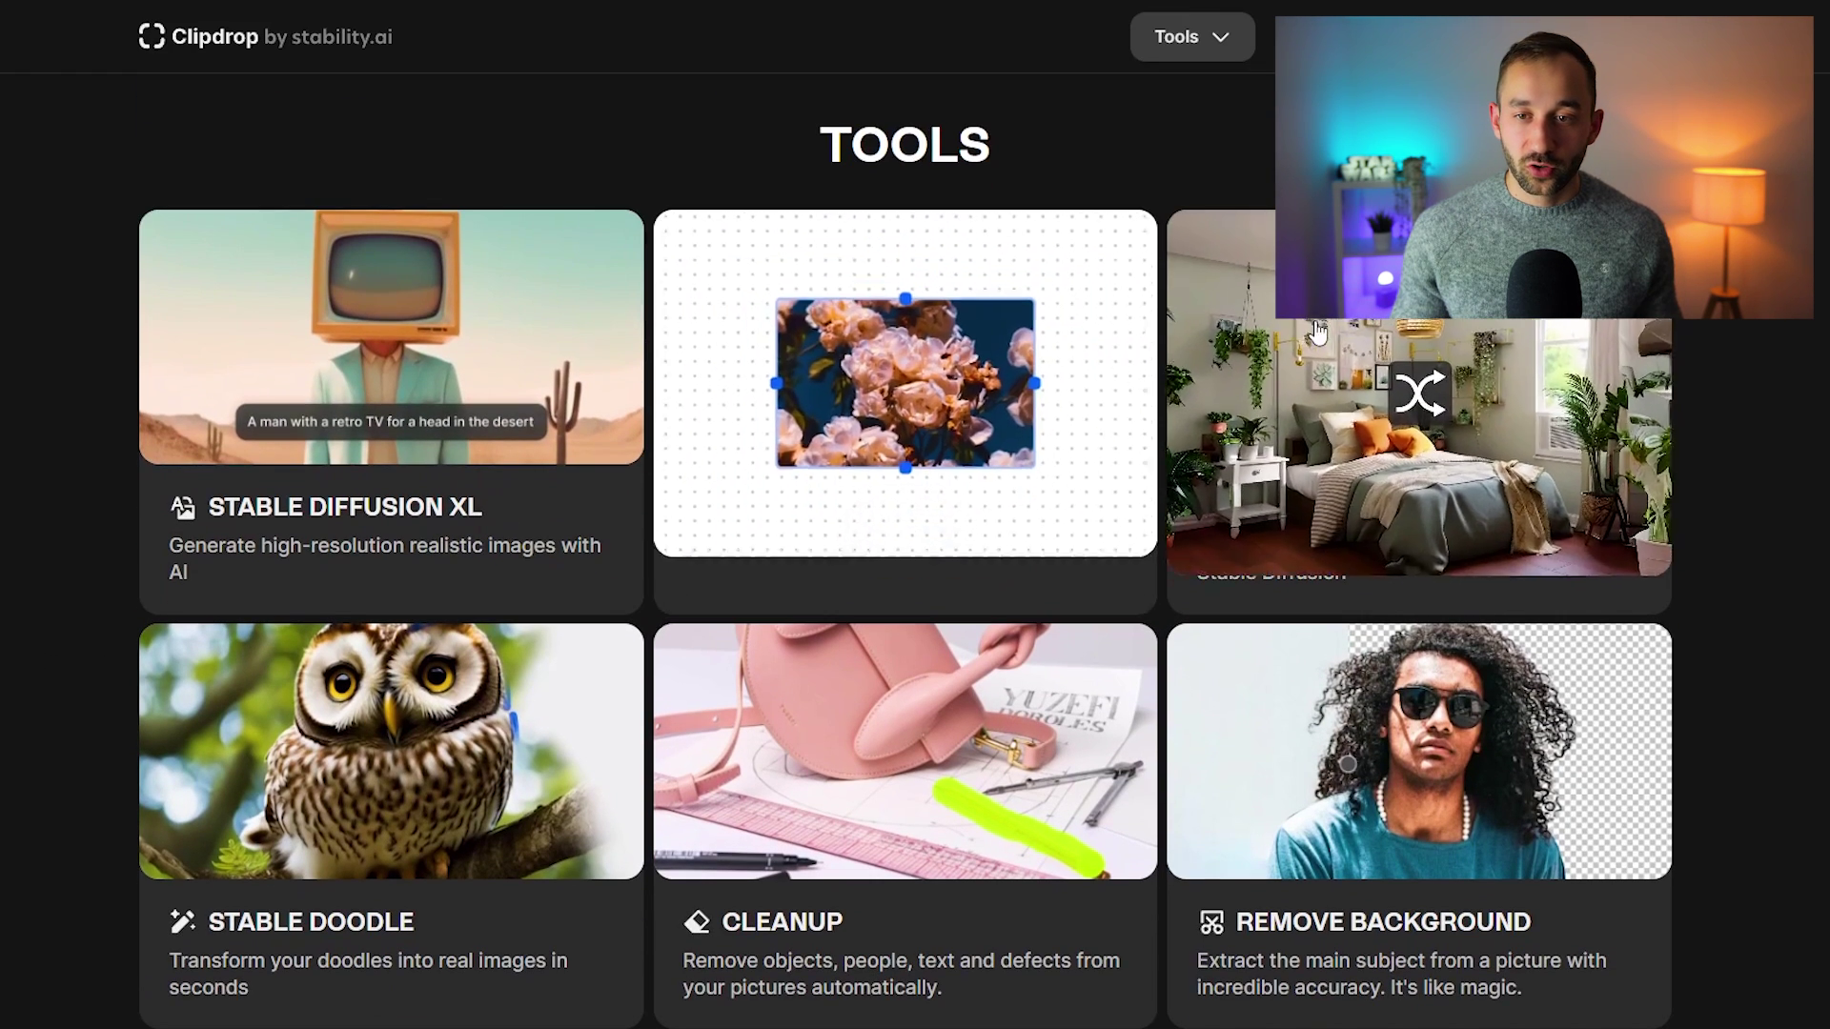
scroll(781, 429, "down", 1)
scroll(555, 541, "down", 3)
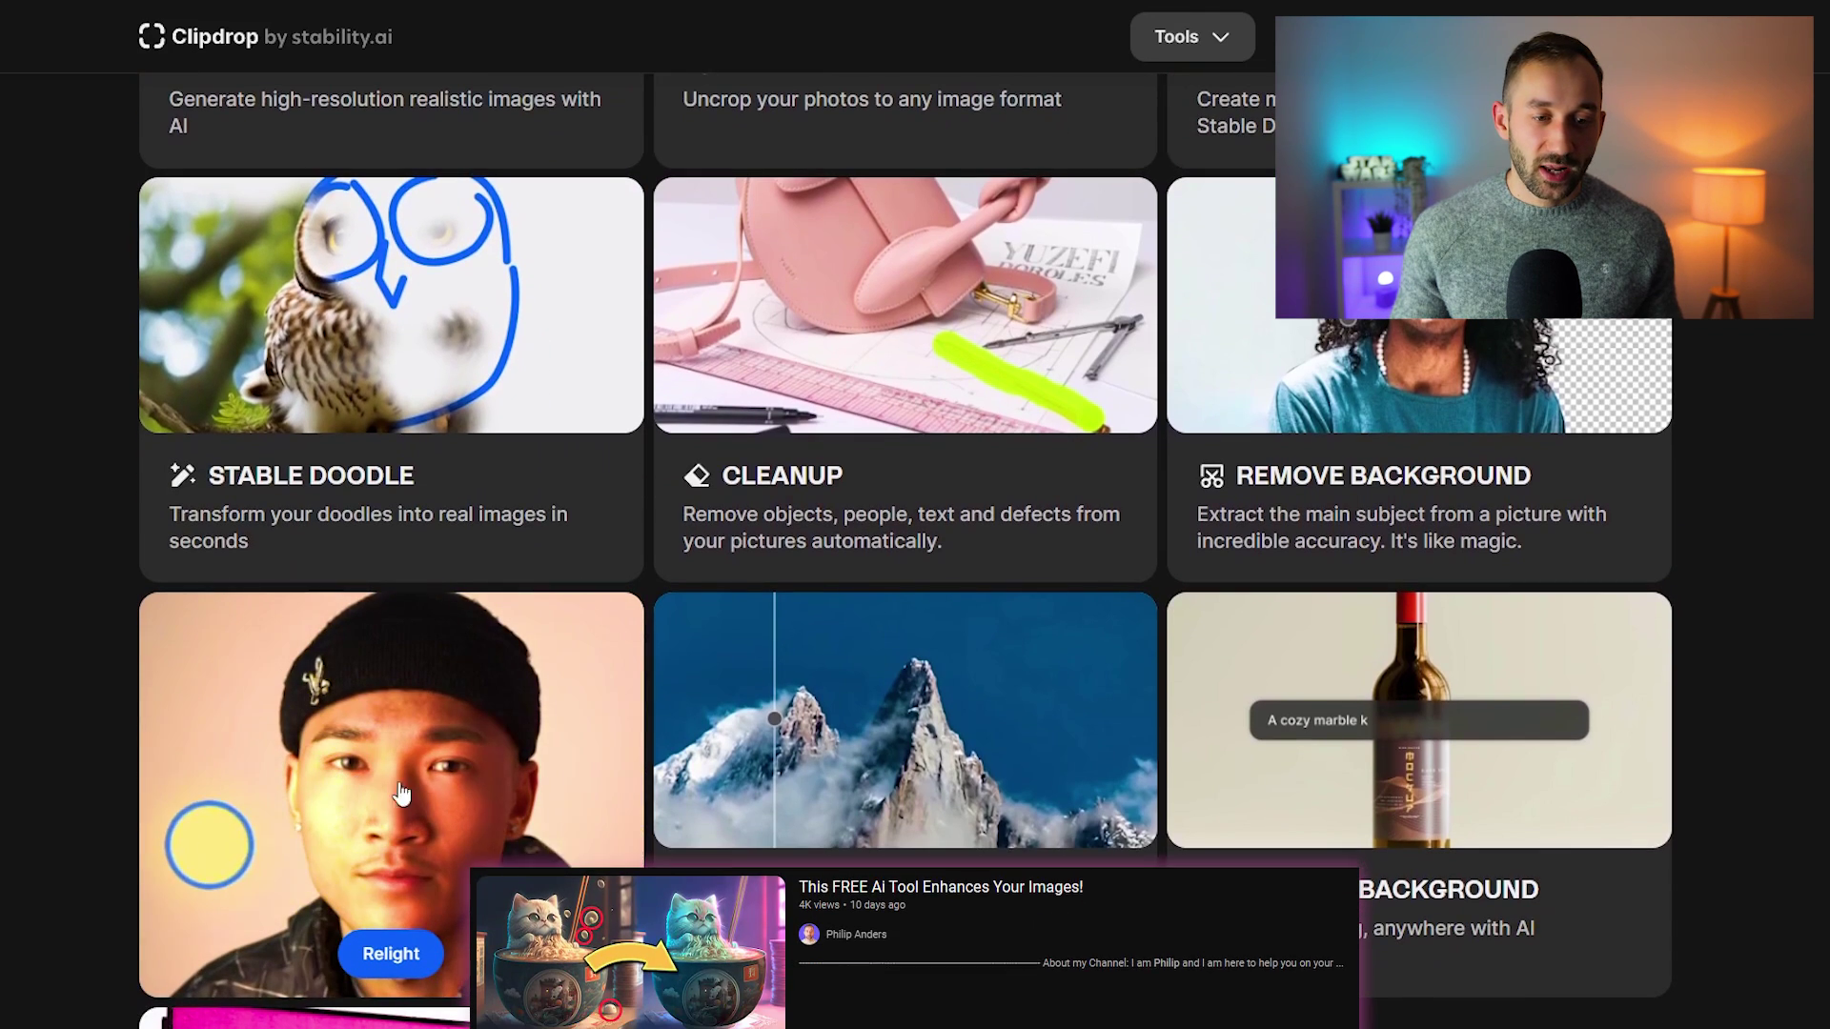
scroll(1712, 713, "up", 2)
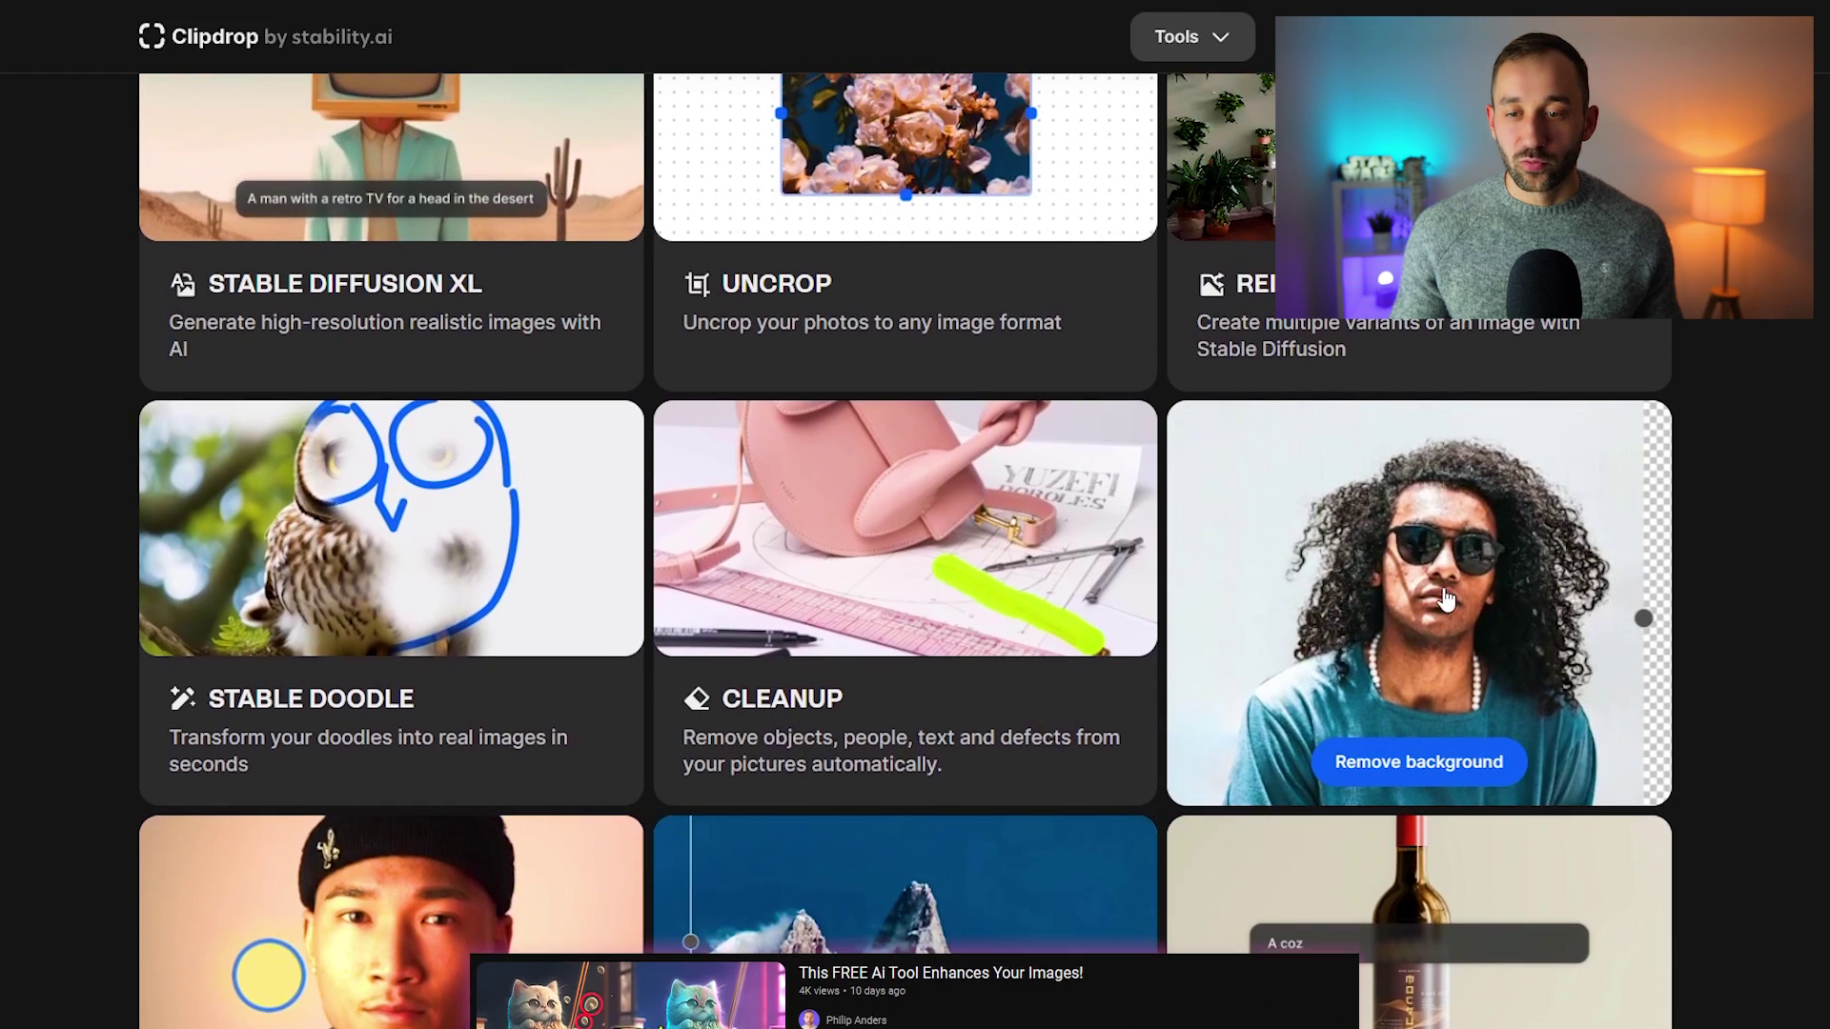
left_click(1437, 610)
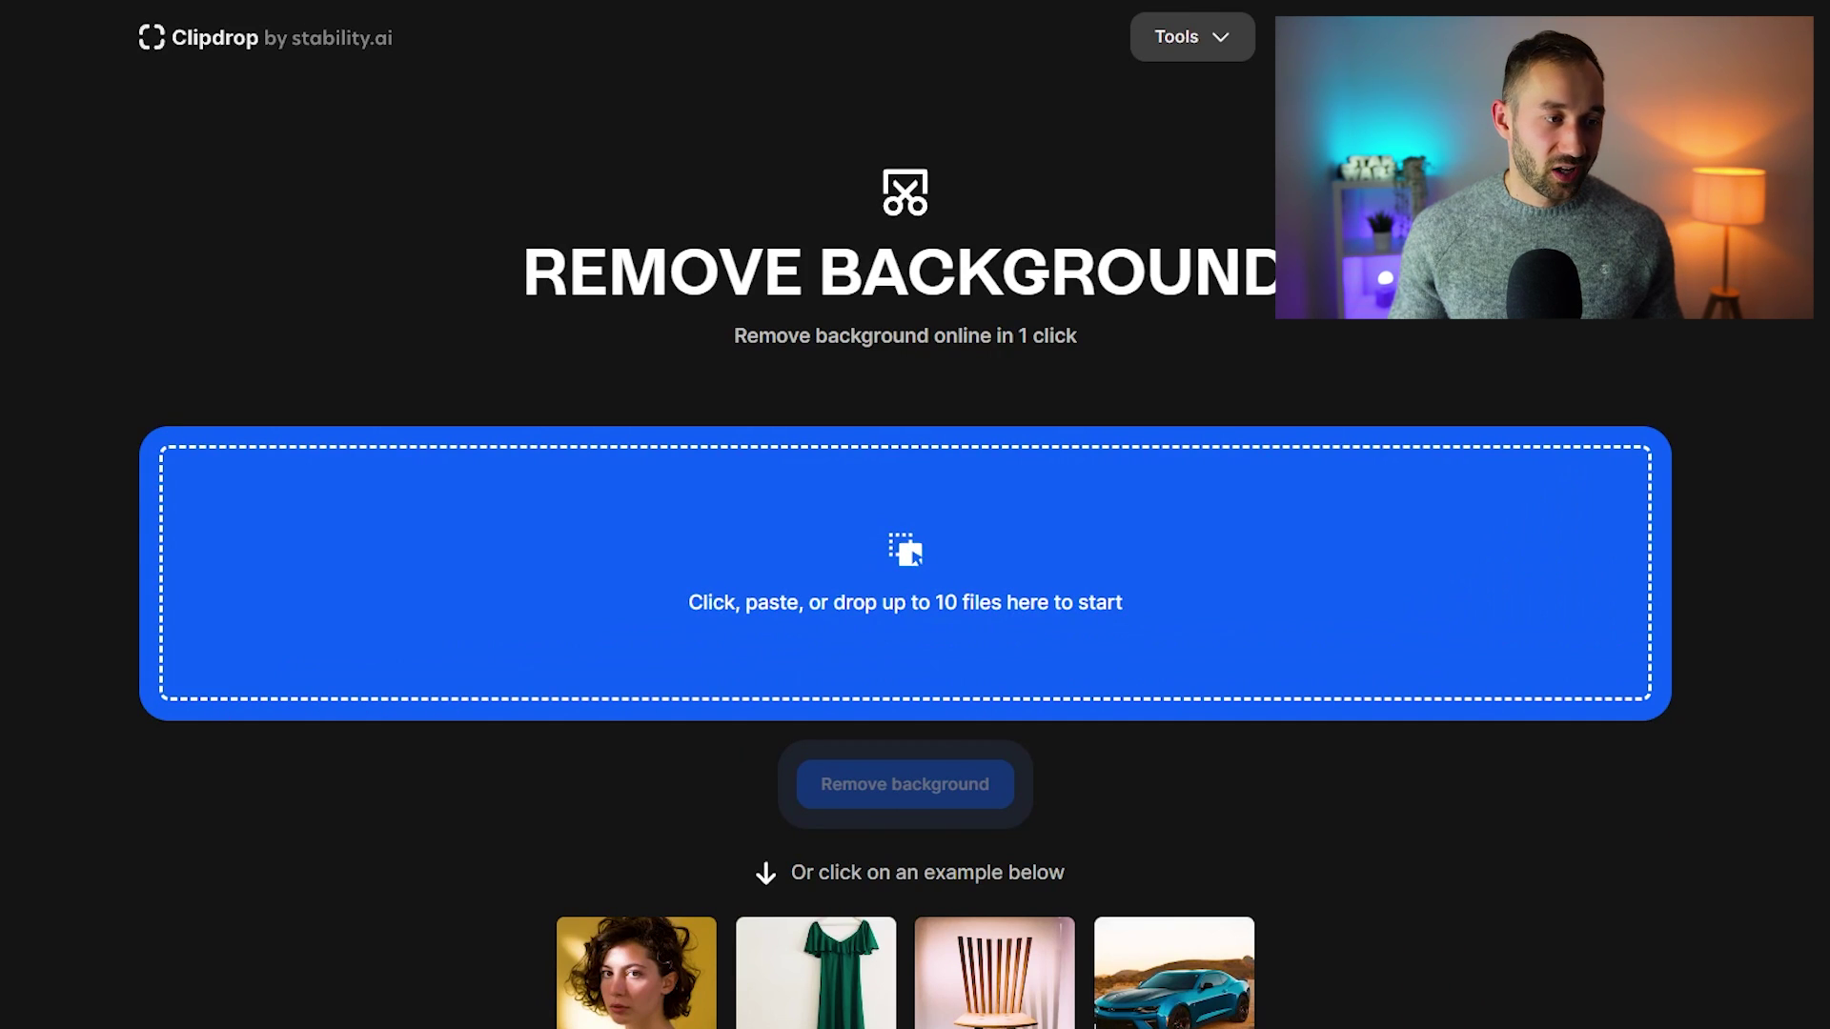
- Upload the owl illustration and remove its background
left_click_drag(1185, 837, 915, 602)
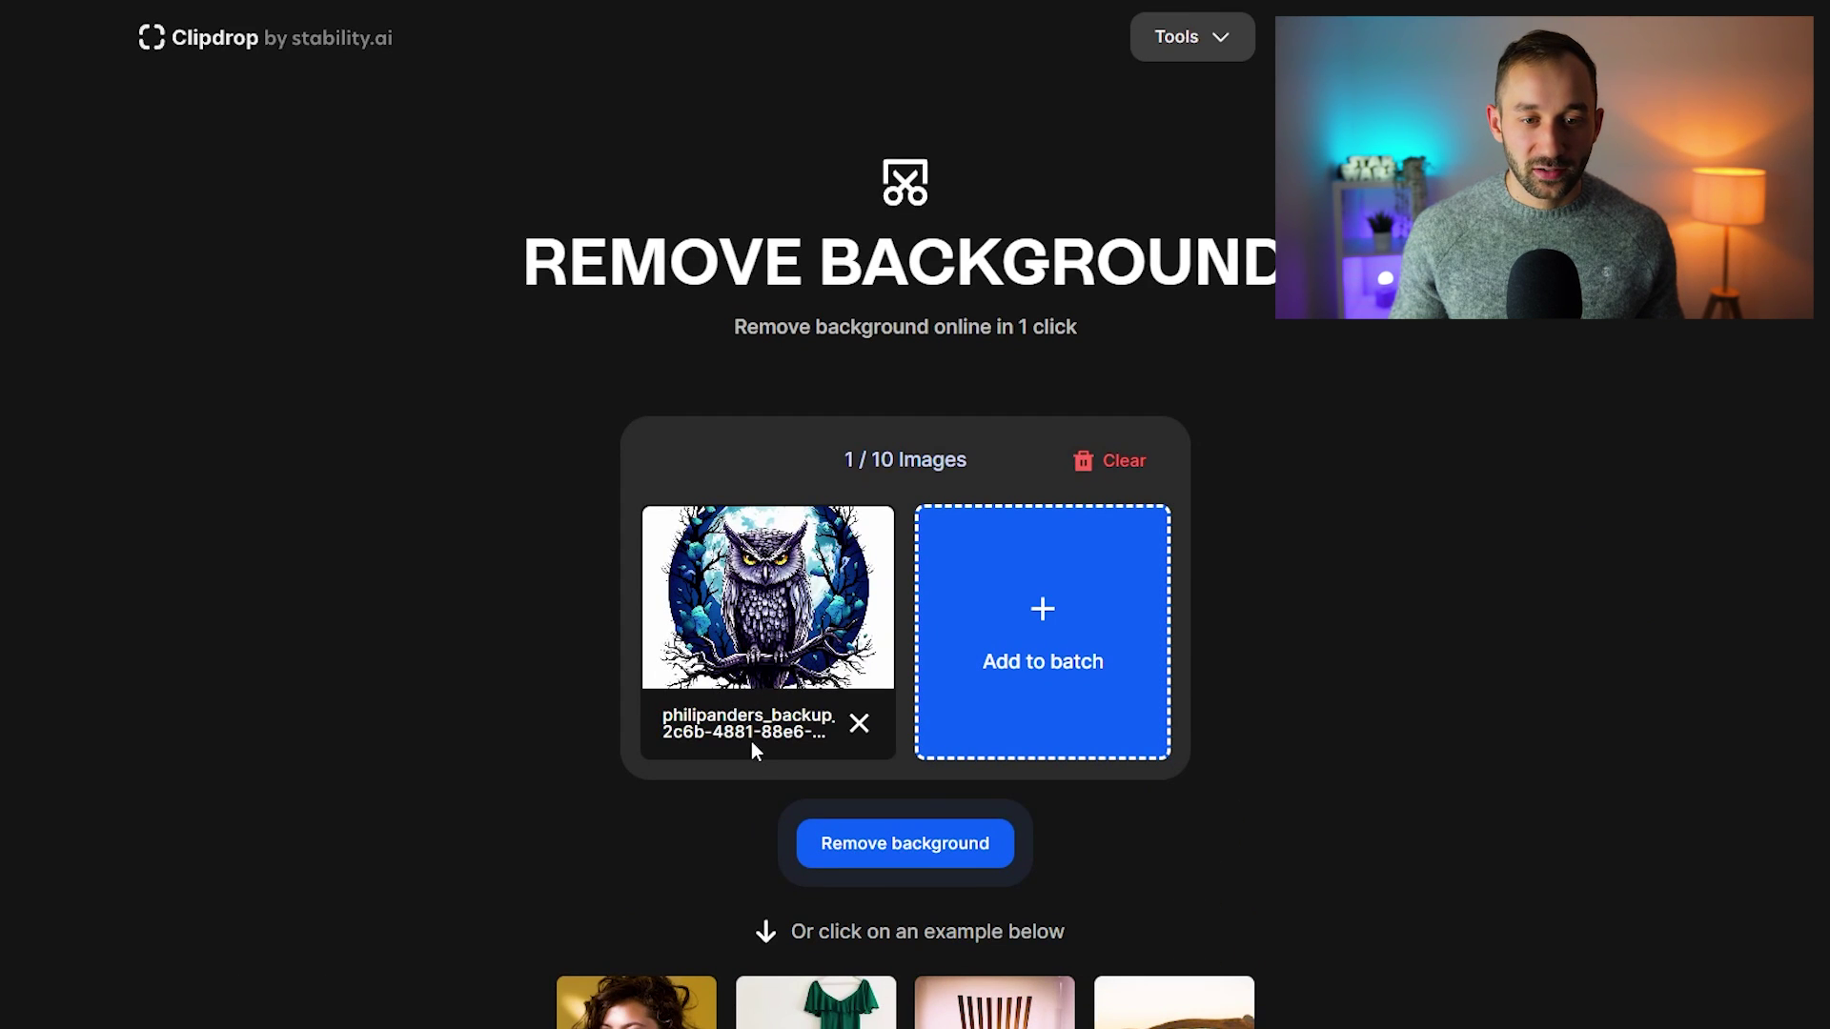
left_click(910, 845)
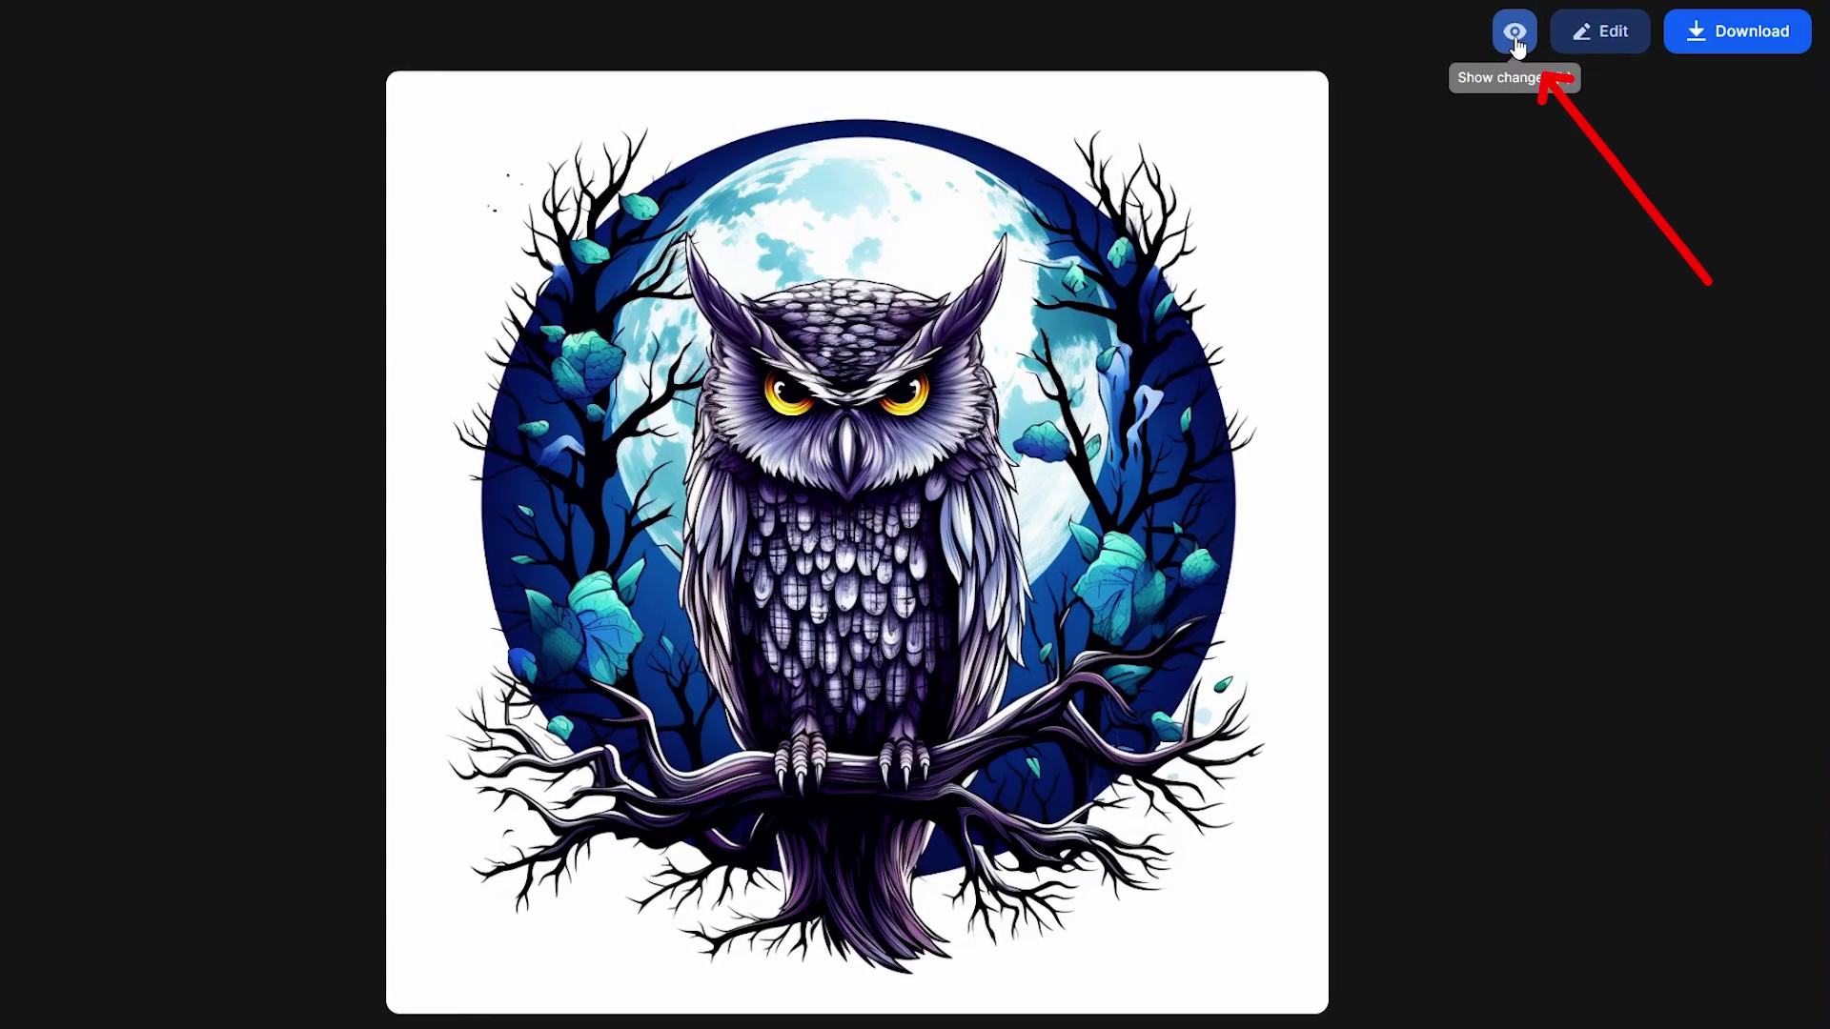
- Toggle the owl between cut-out and original views, then return to the upload page
left_click(1515, 34)
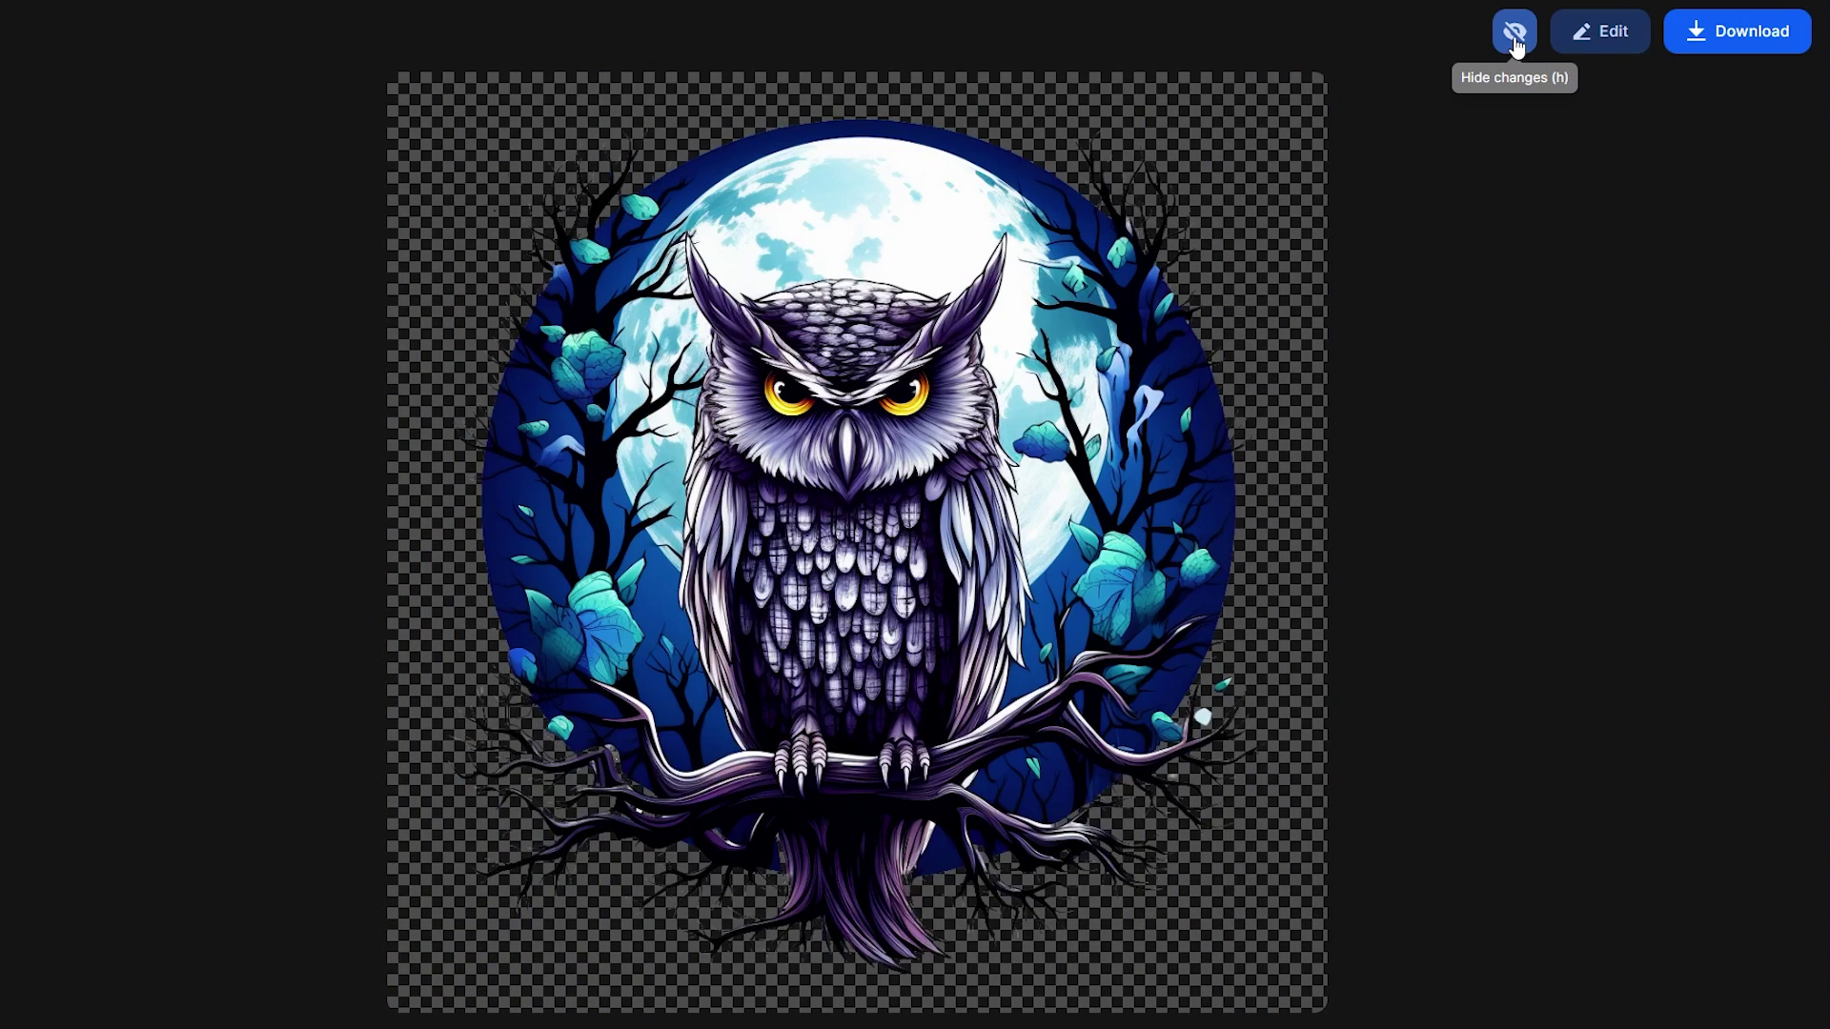
left_click(1515, 36)
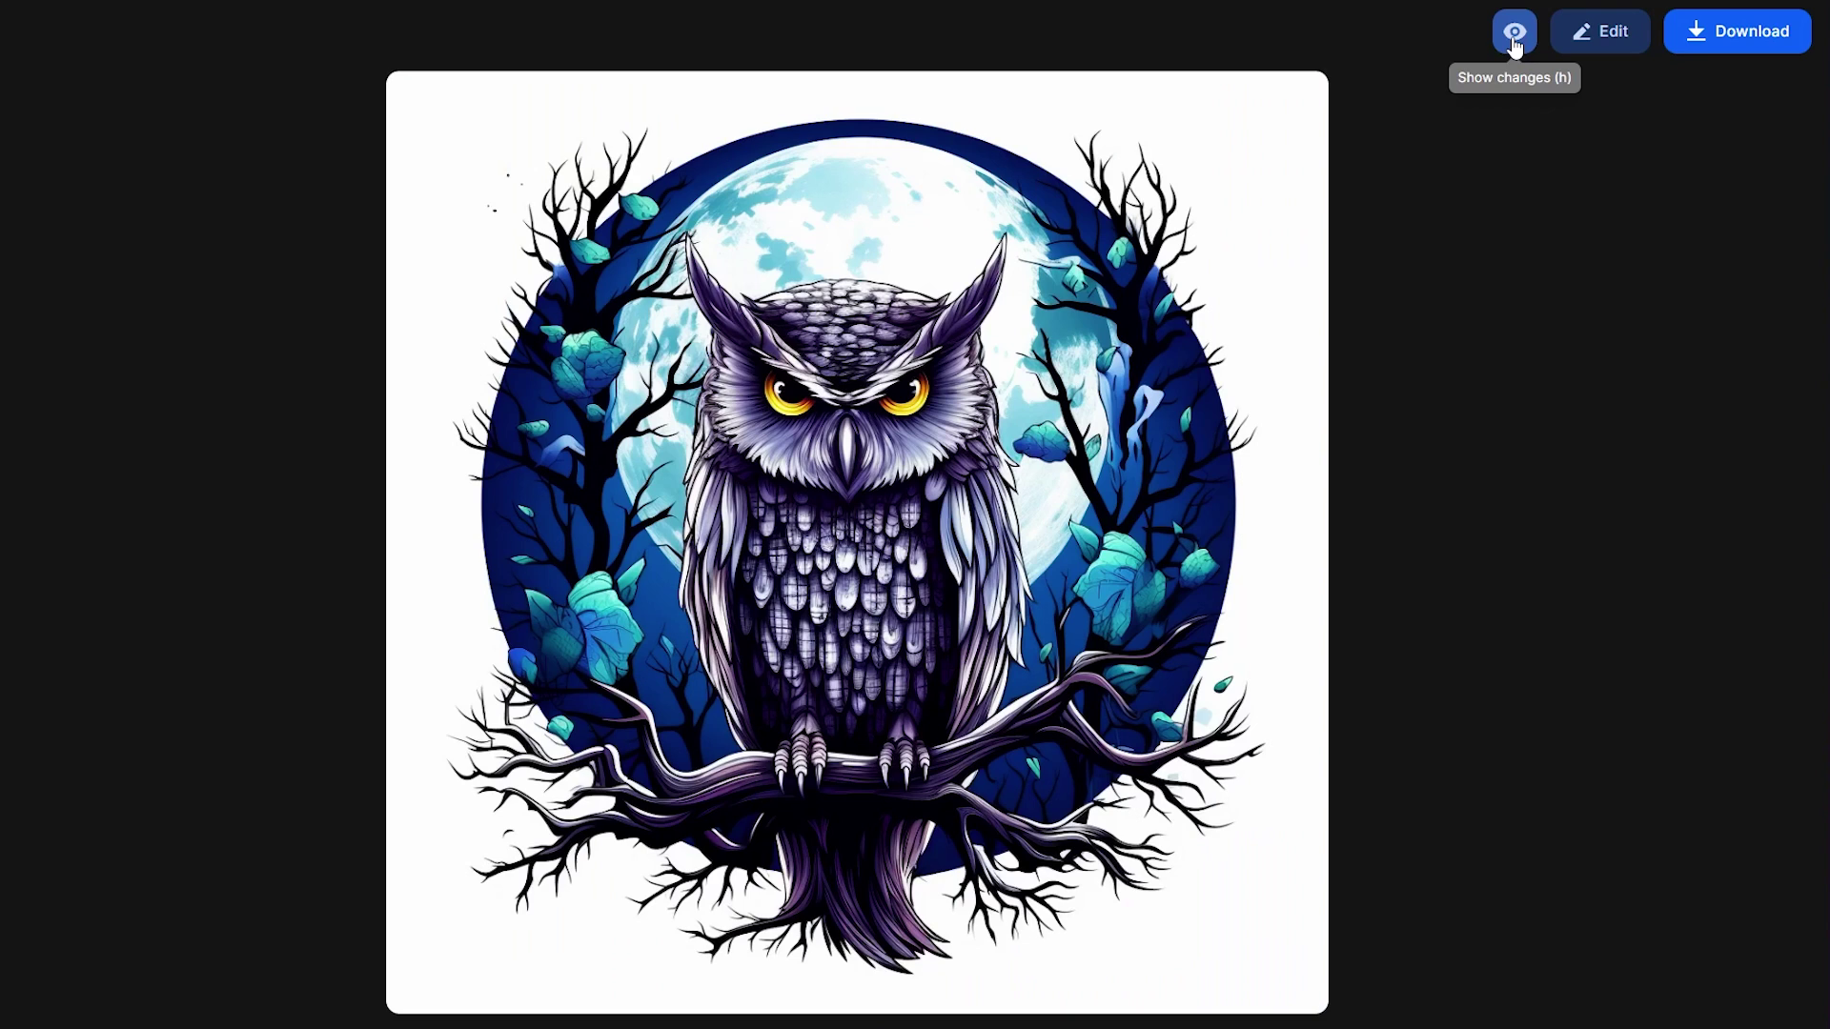
left_click(1515, 38)
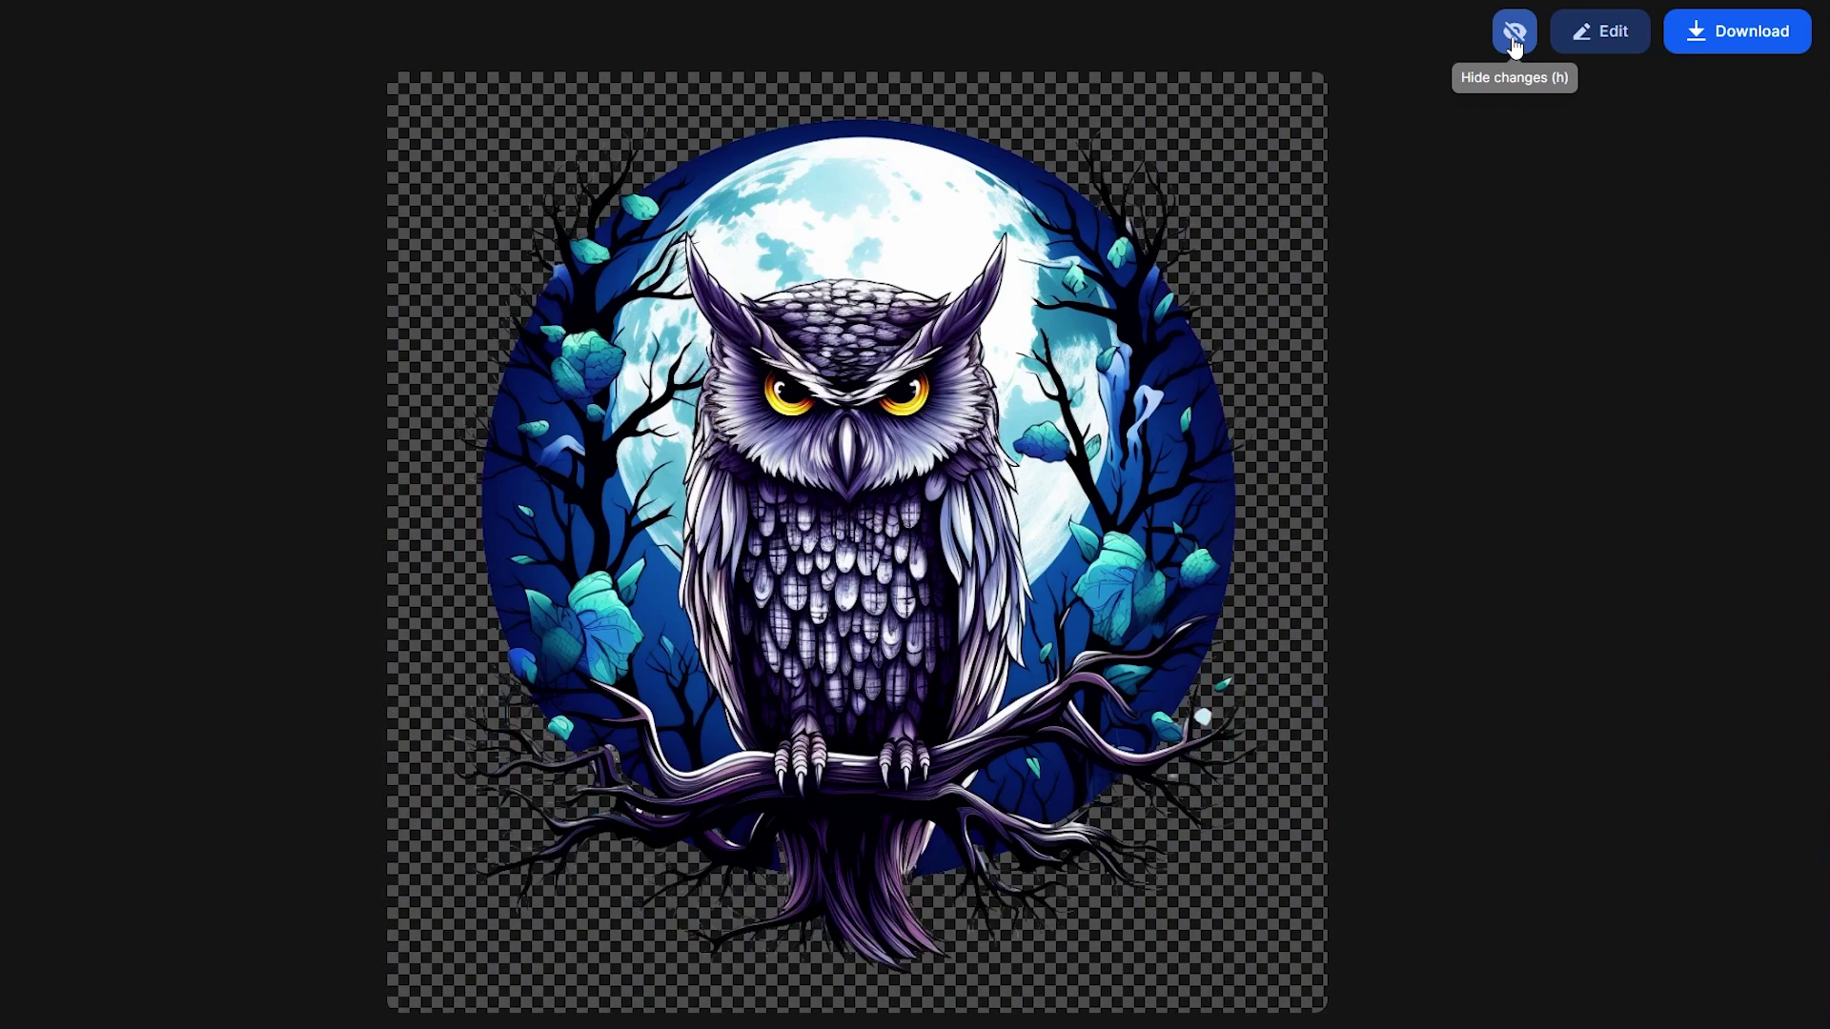
left_click(1516, 38)
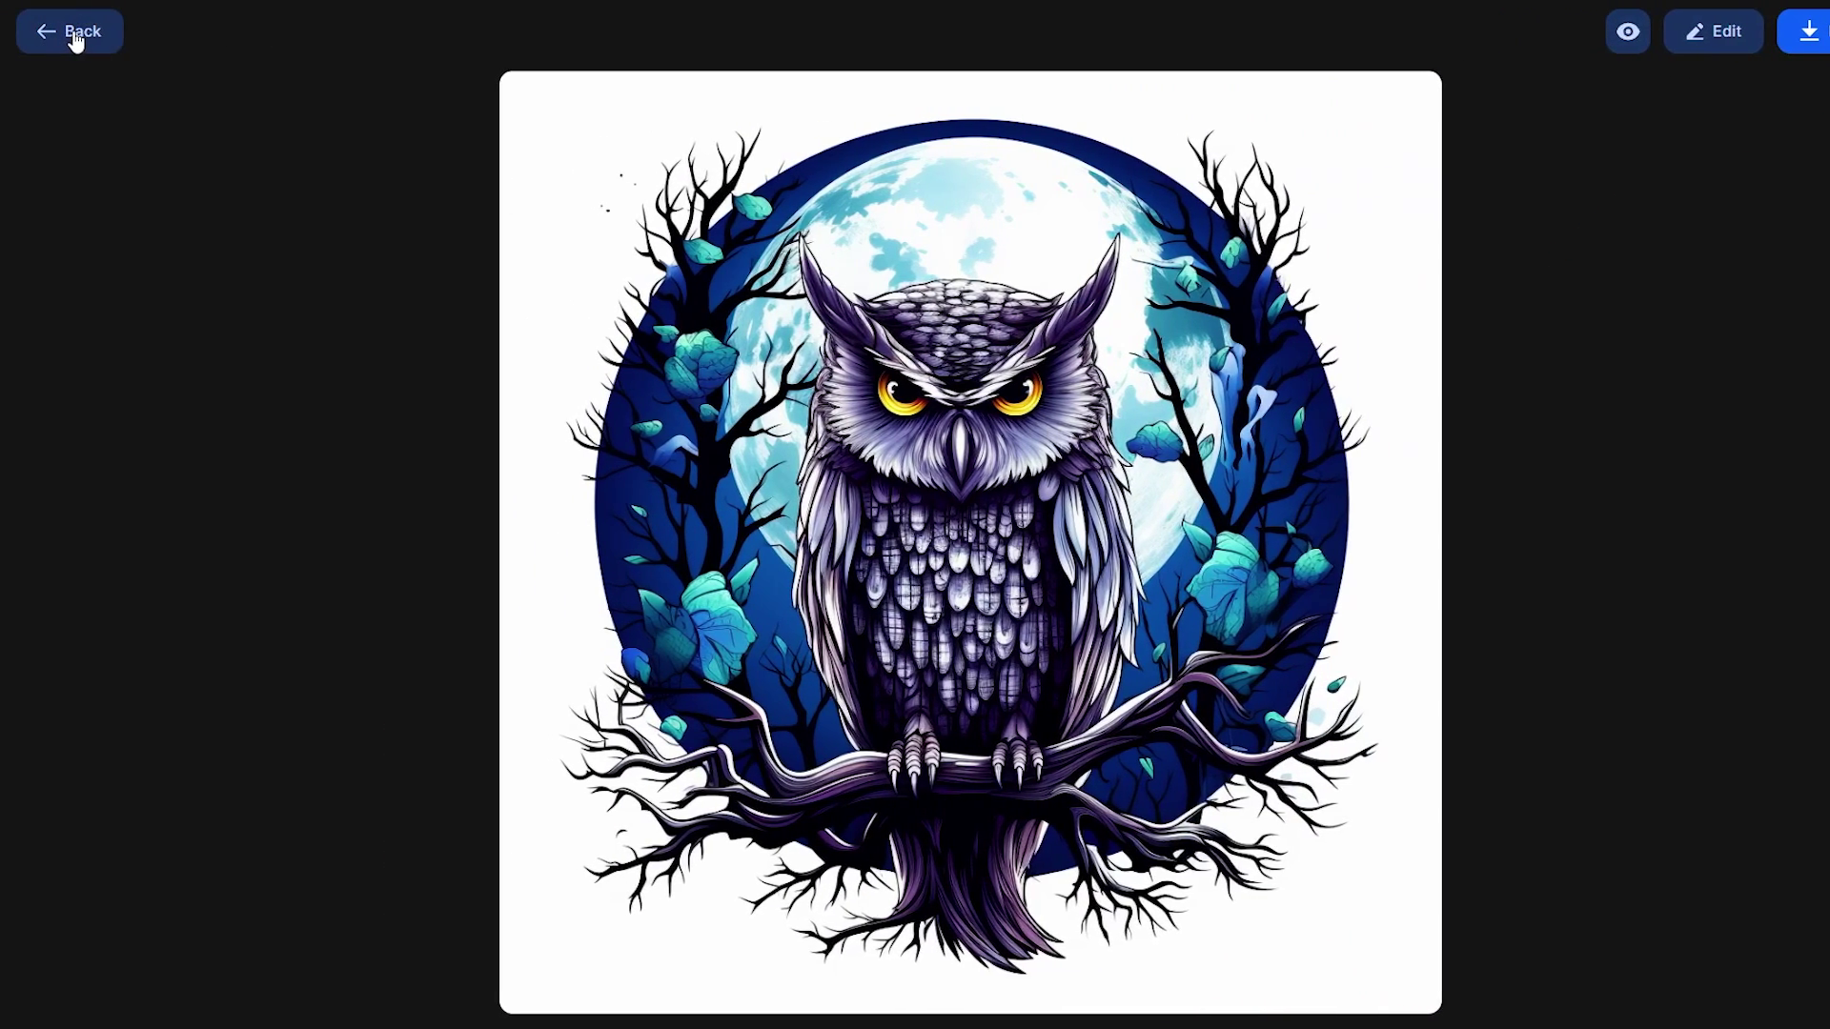
left_click(72, 34)
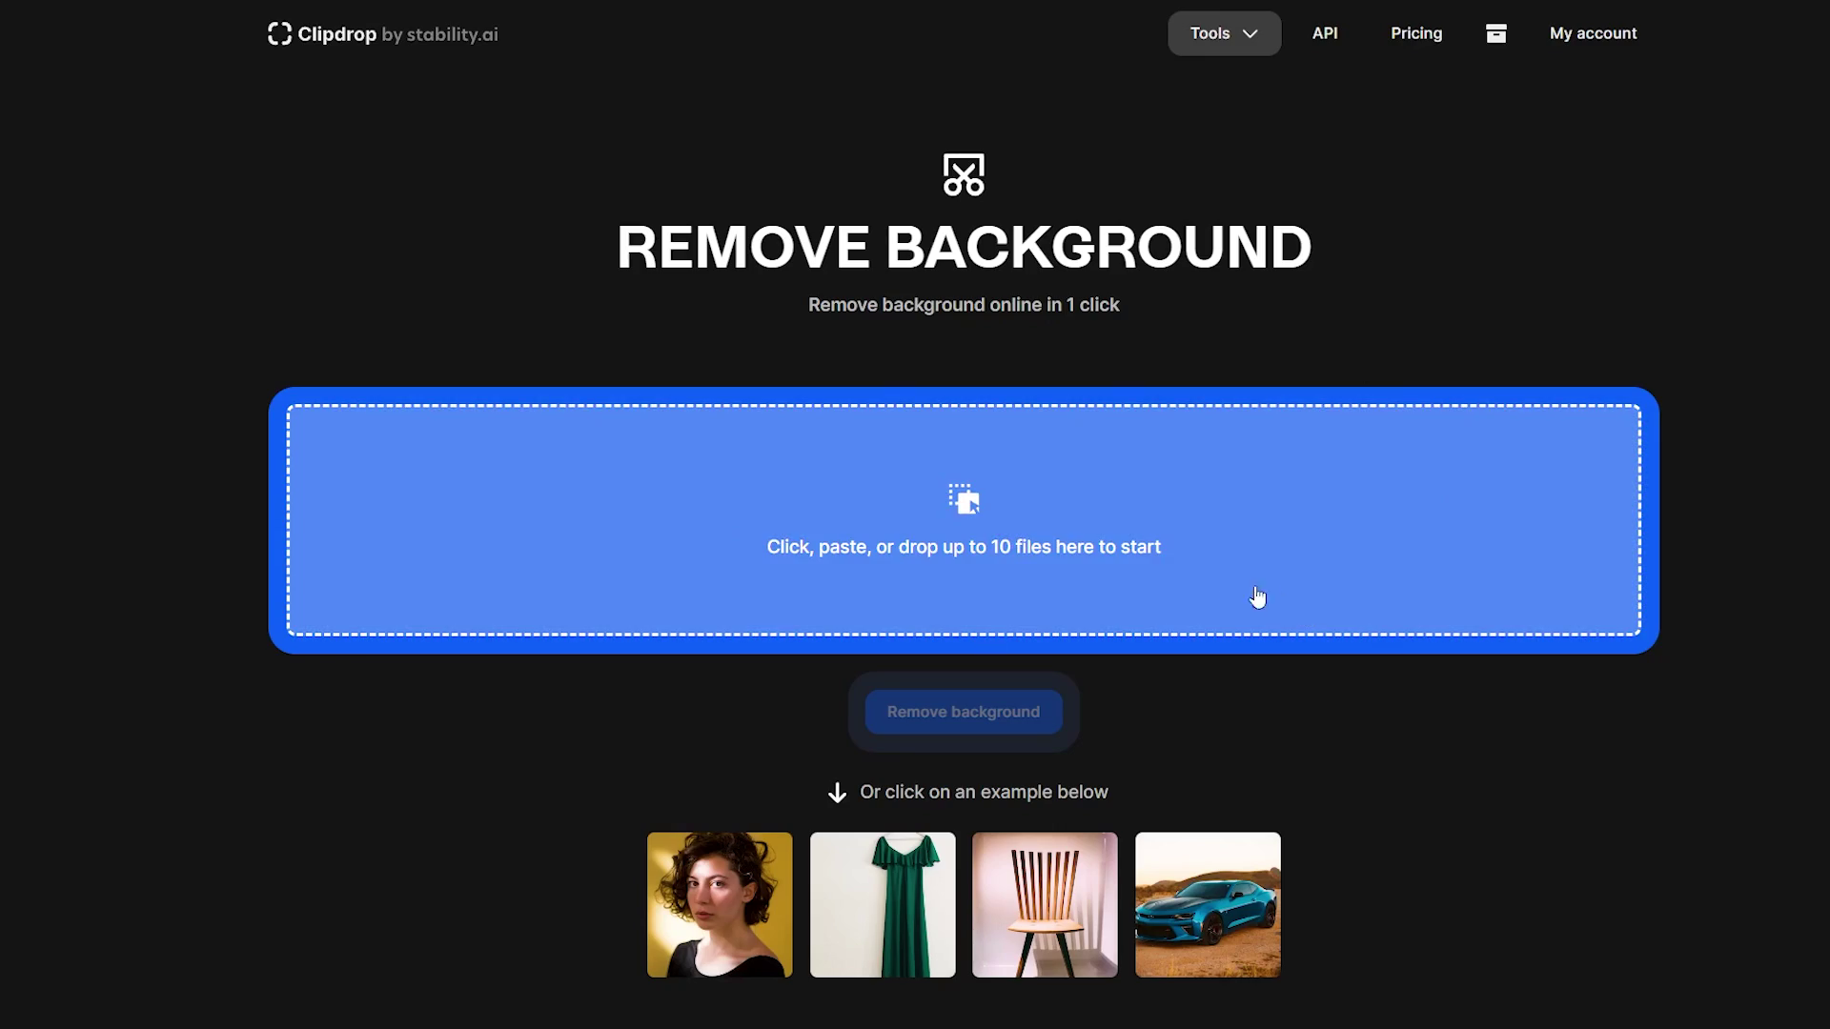